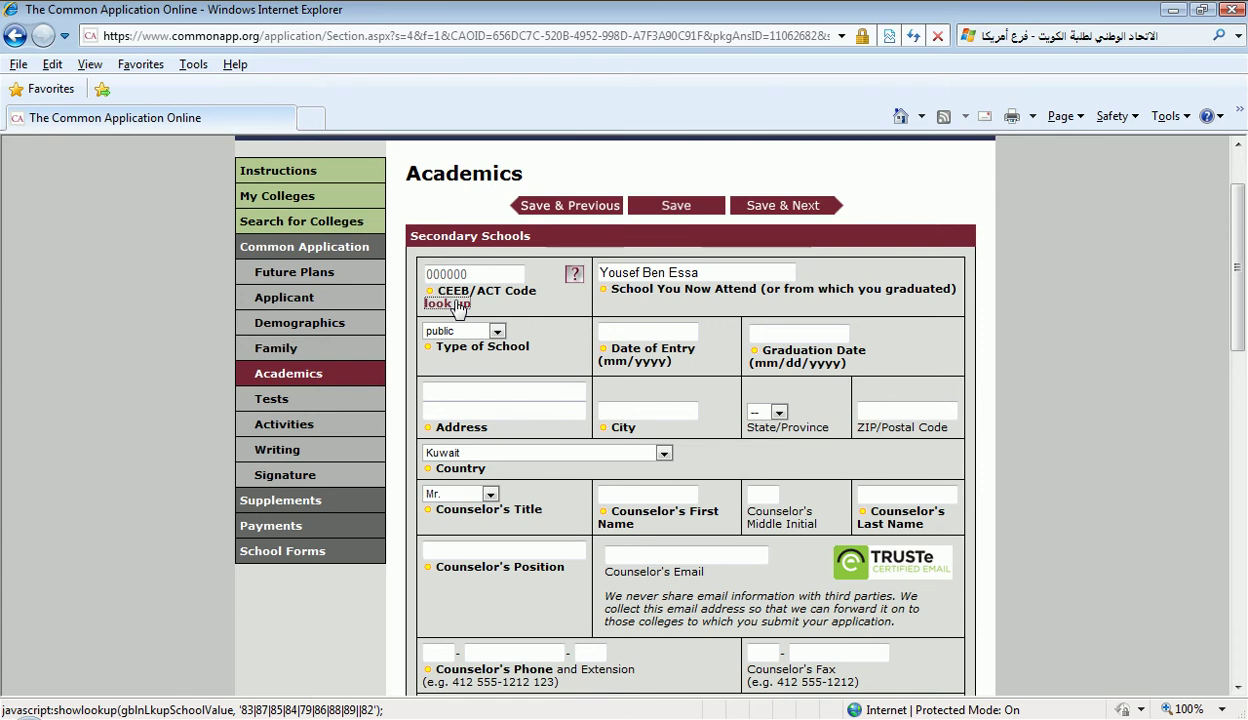
Search the Secondary Schools Lookup with country Kuwait and city Kuwait, and bring the listed schools into view
{"action": "left_click", "coordinate": [458, 305]}
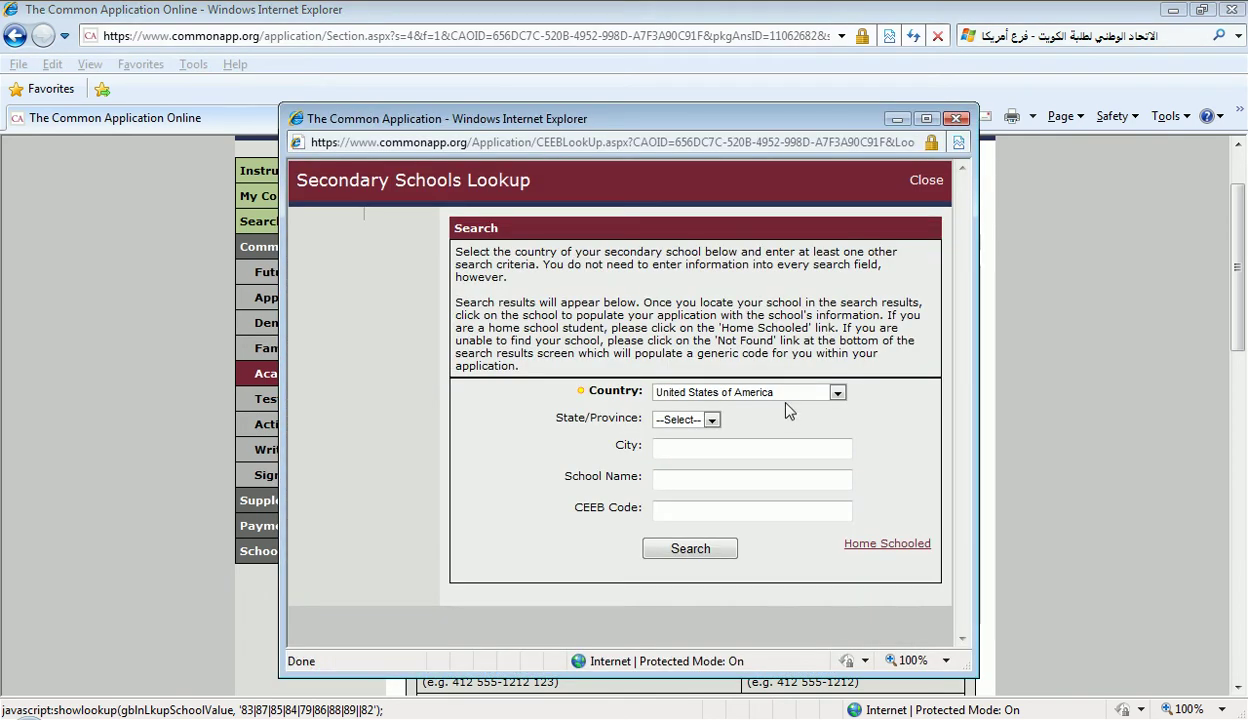
{"action": "left_click", "coordinate": [786, 396]}
{"action": "scroll", "coordinate": [783, 397], "scroll_direction": "down", "scroll_amount": 20}
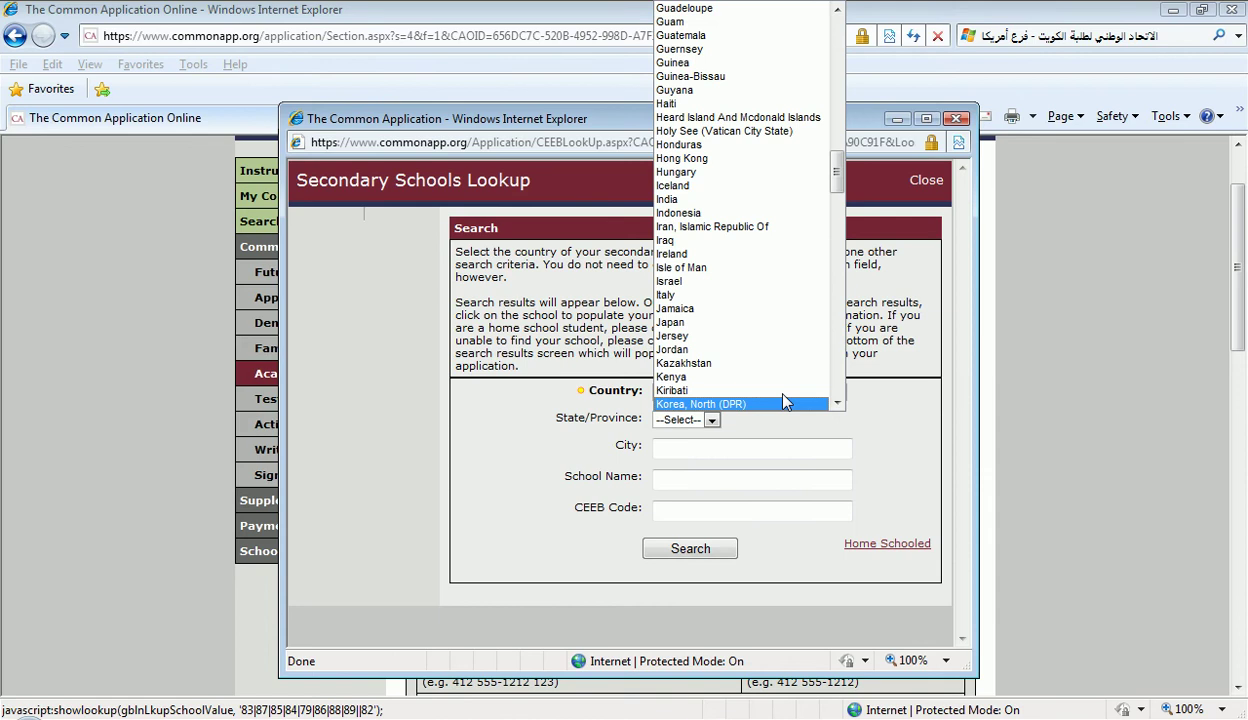
{"action": "scroll", "coordinate": [783, 400], "scroll_direction": "down", "scroll_amount": 2}
{"action": "left_click", "coordinate": [783, 403]}
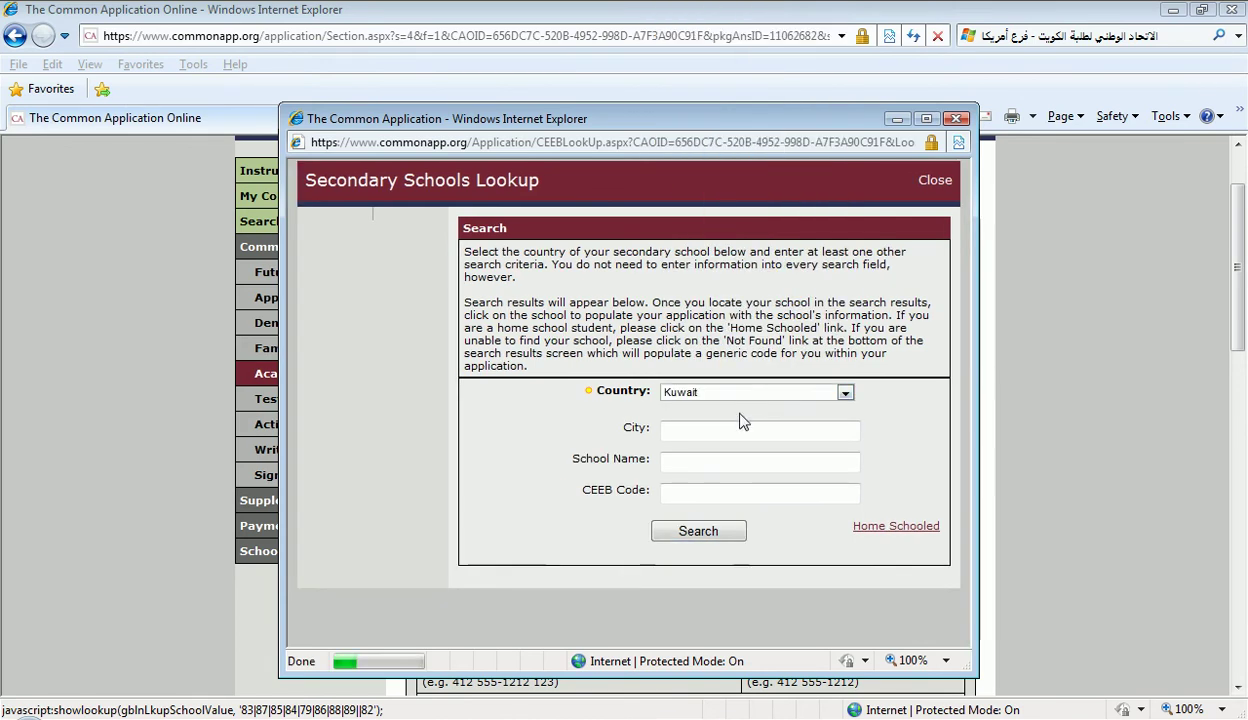
{"action": "left_click", "coordinate": [717, 427]}
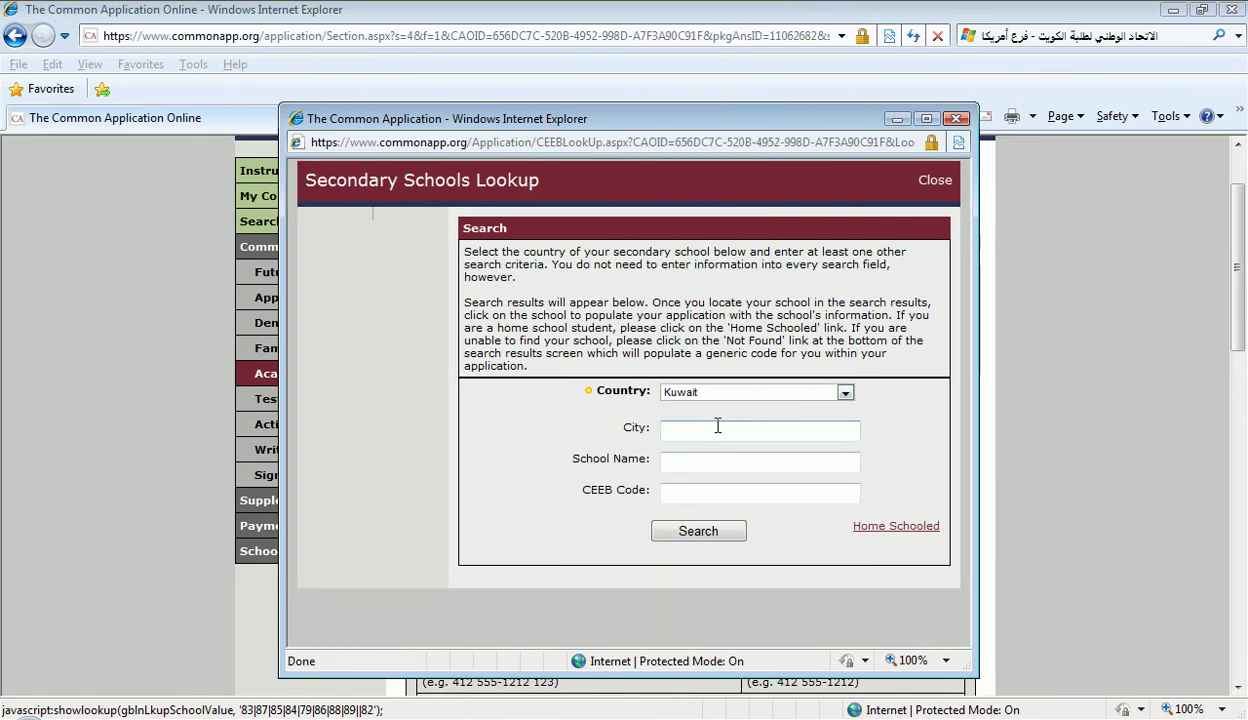
{"action": "type", "text": "Kuwait"}
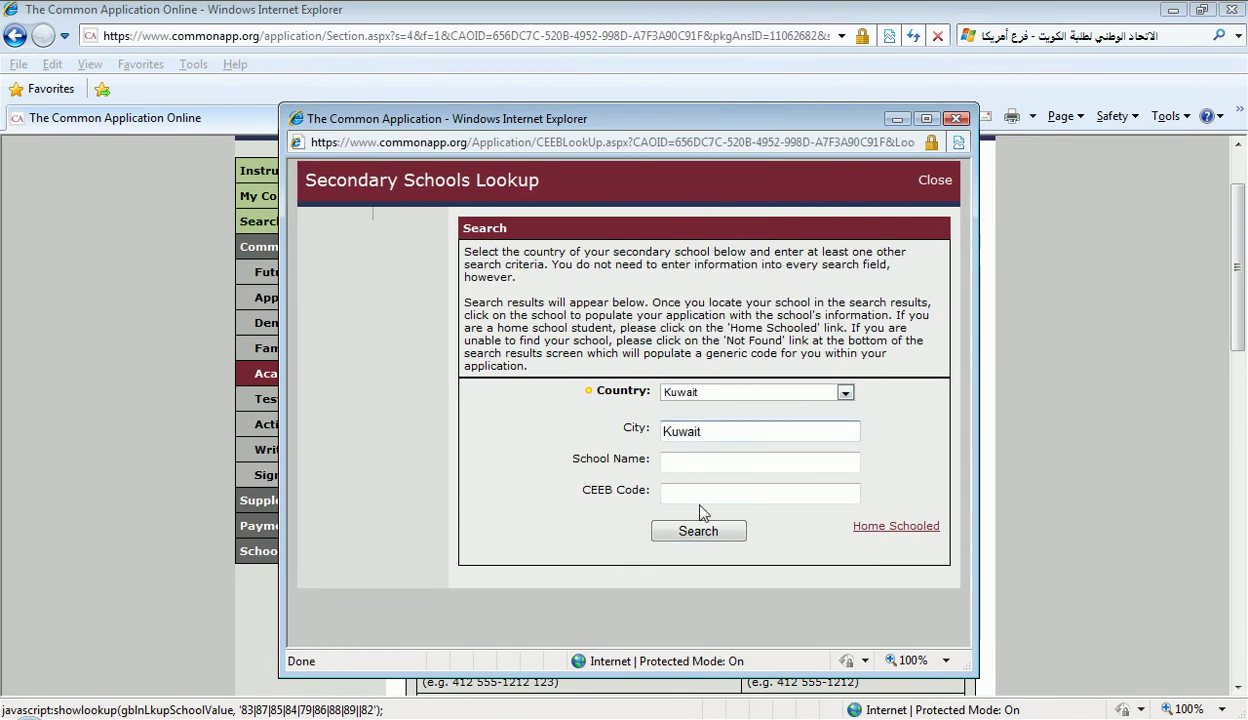
{"action": "left_click", "coordinate": [698, 530]}
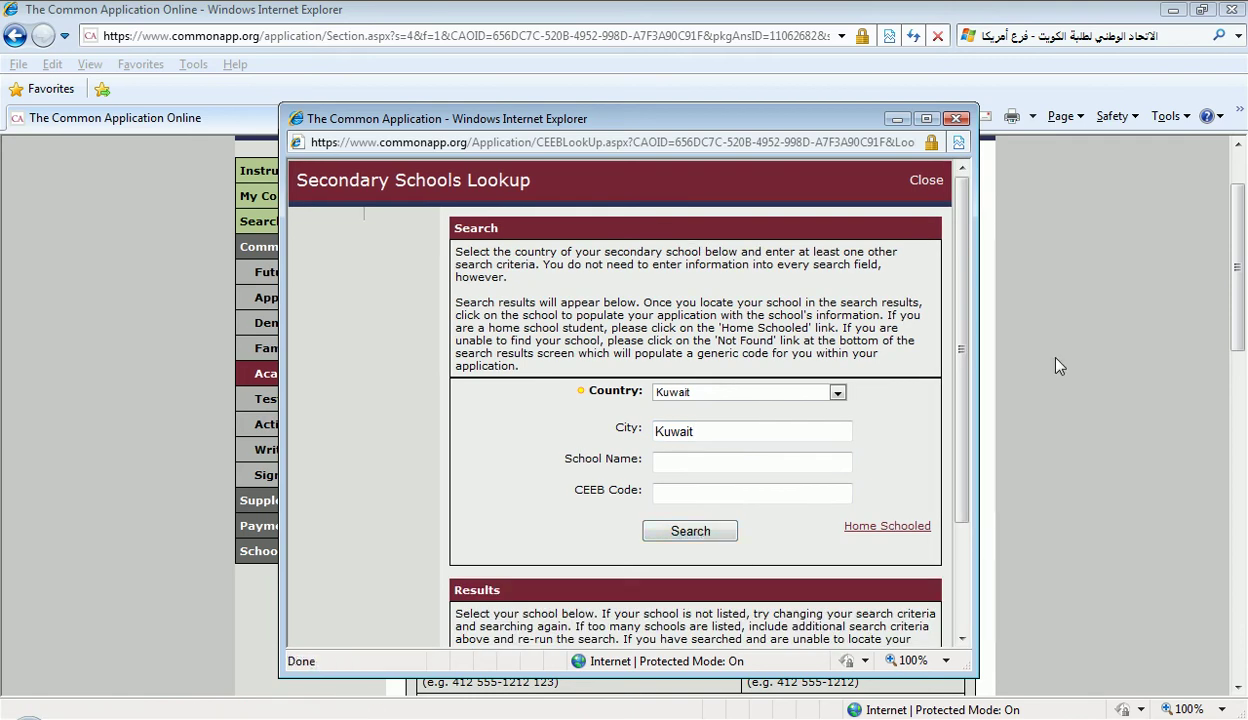
{"action": "left_click_drag", "start_coordinate": [960, 323], "coordinate": [948, 488]}
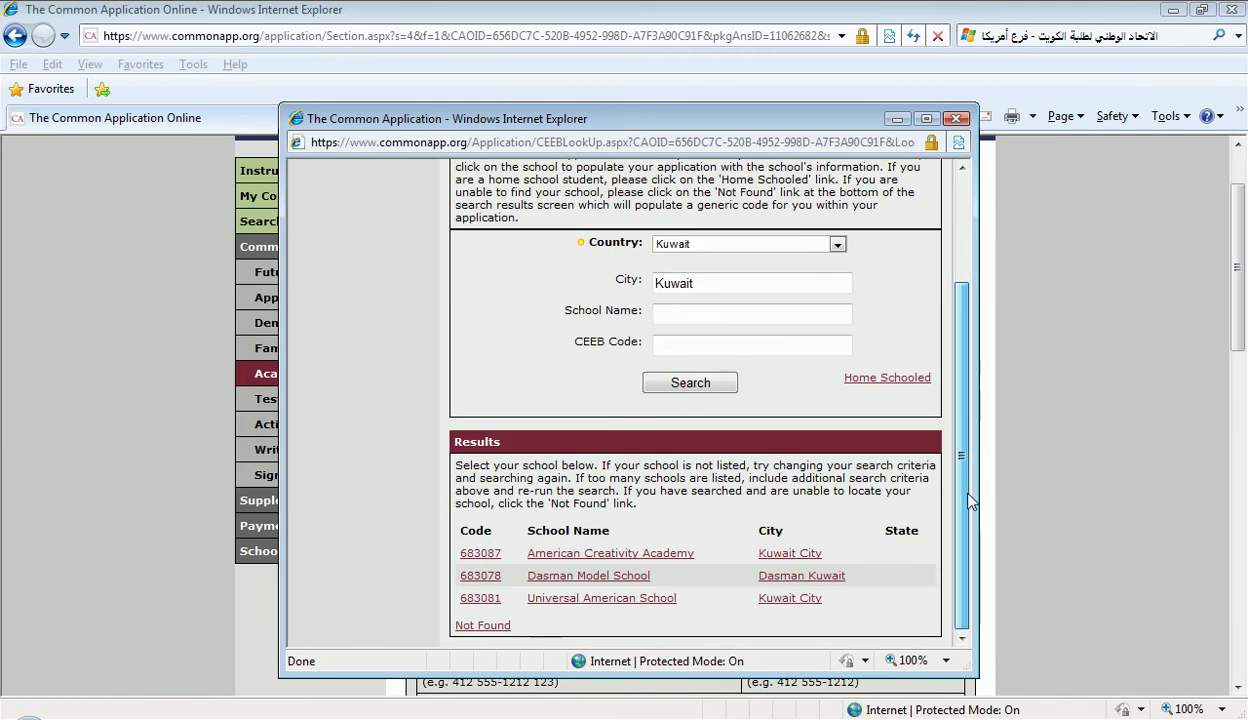
Repeat the school lookup for the city Hawalli and choose Not Found to use the generic school code
{"action": "double_click", "coordinate": [697, 287]}
{"action": "type", "text": "H"}
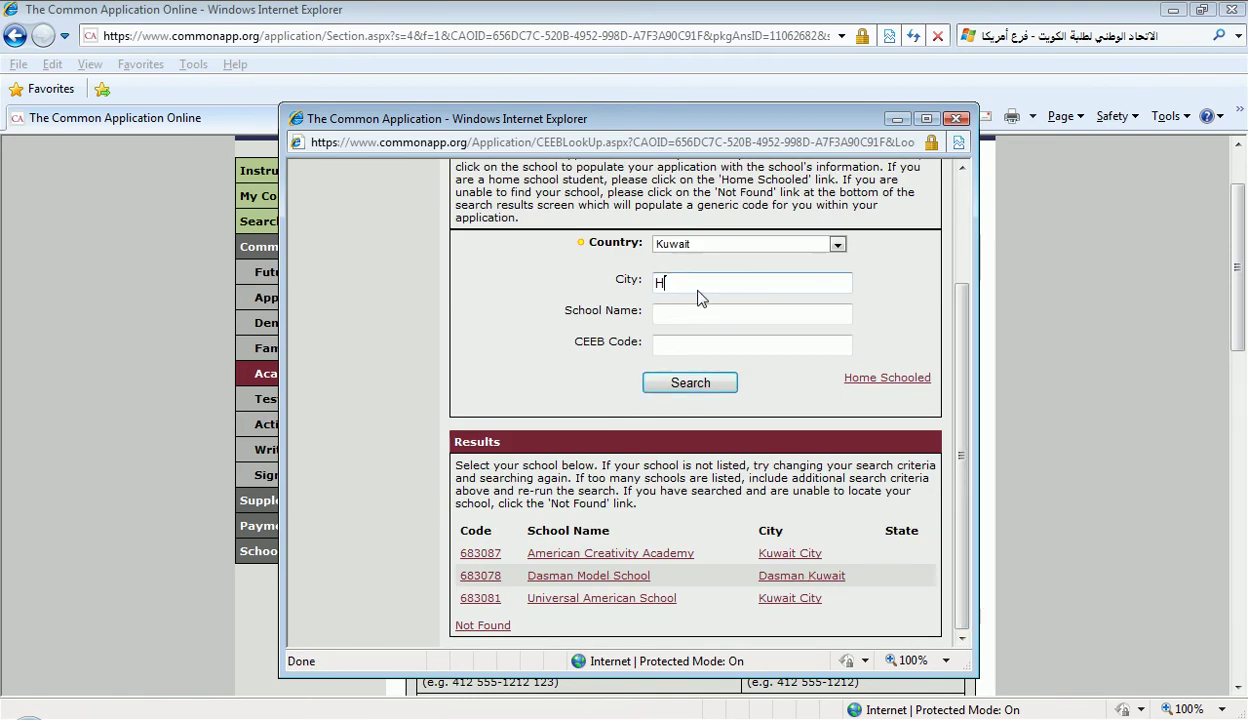
{"action": "type", "text": "awalli"}
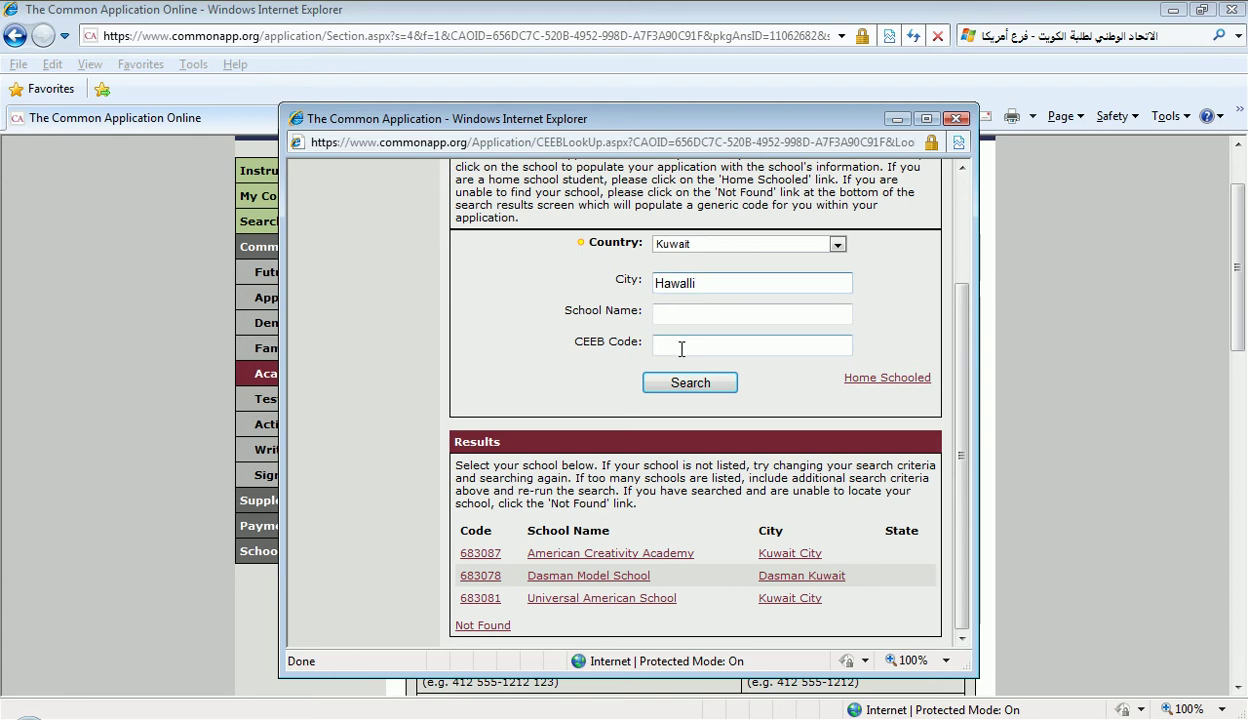
{"action": "left_click", "coordinate": [690, 383]}
{"action": "scroll", "coordinate": [937, 382], "scroll_direction": "down", "scroll_amount": 3}
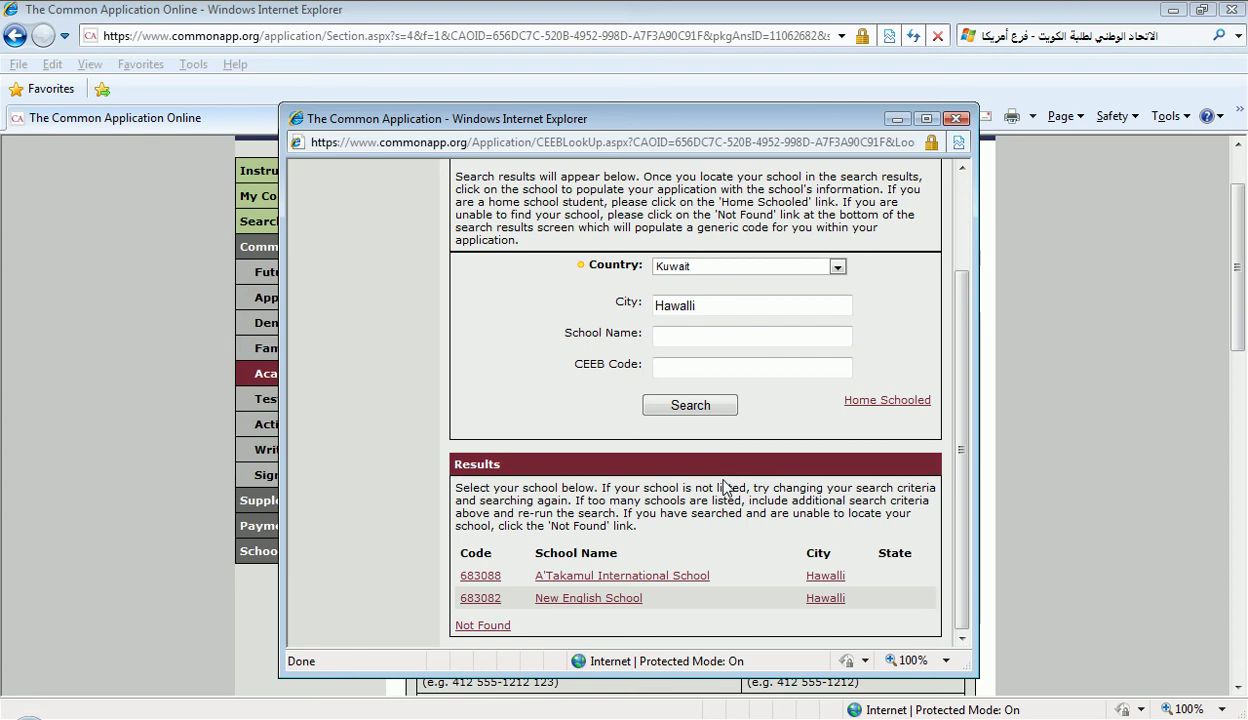
{"action": "left_click", "coordinate": [496, 627]}
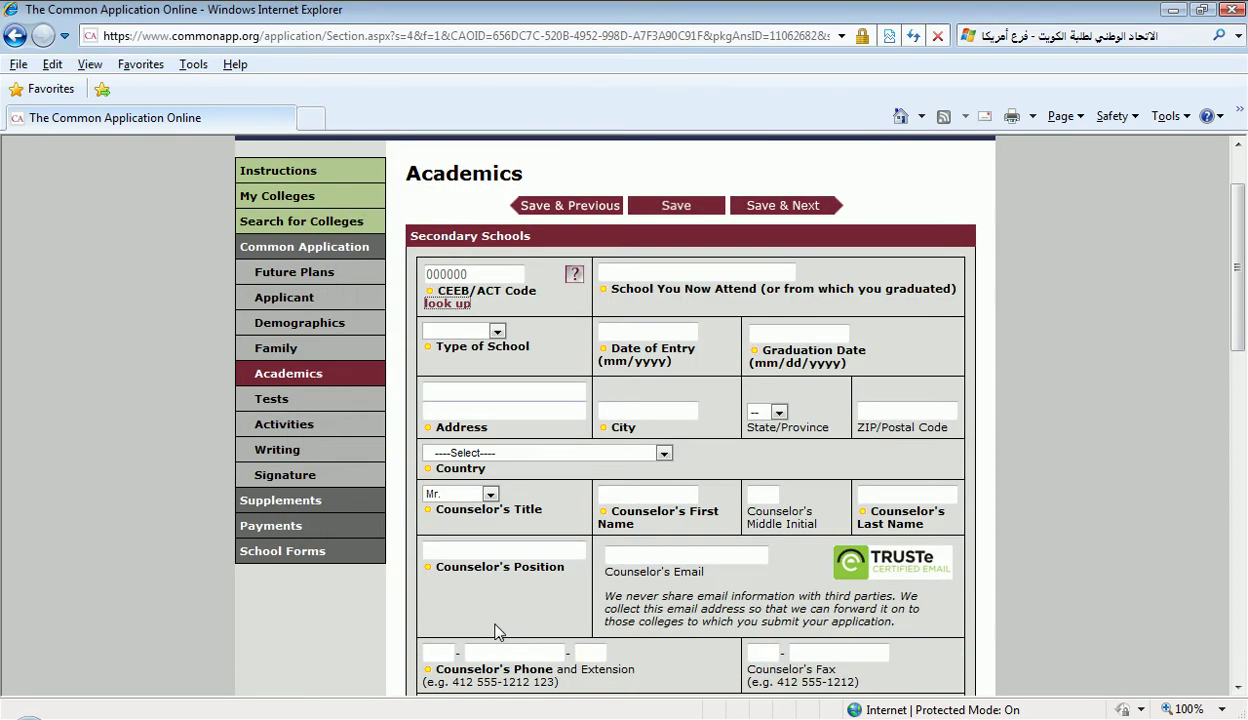
Enter "Yousef Ben Essa" as the school now attended
{"action": "left_click", "coordinate": [701, 269]}
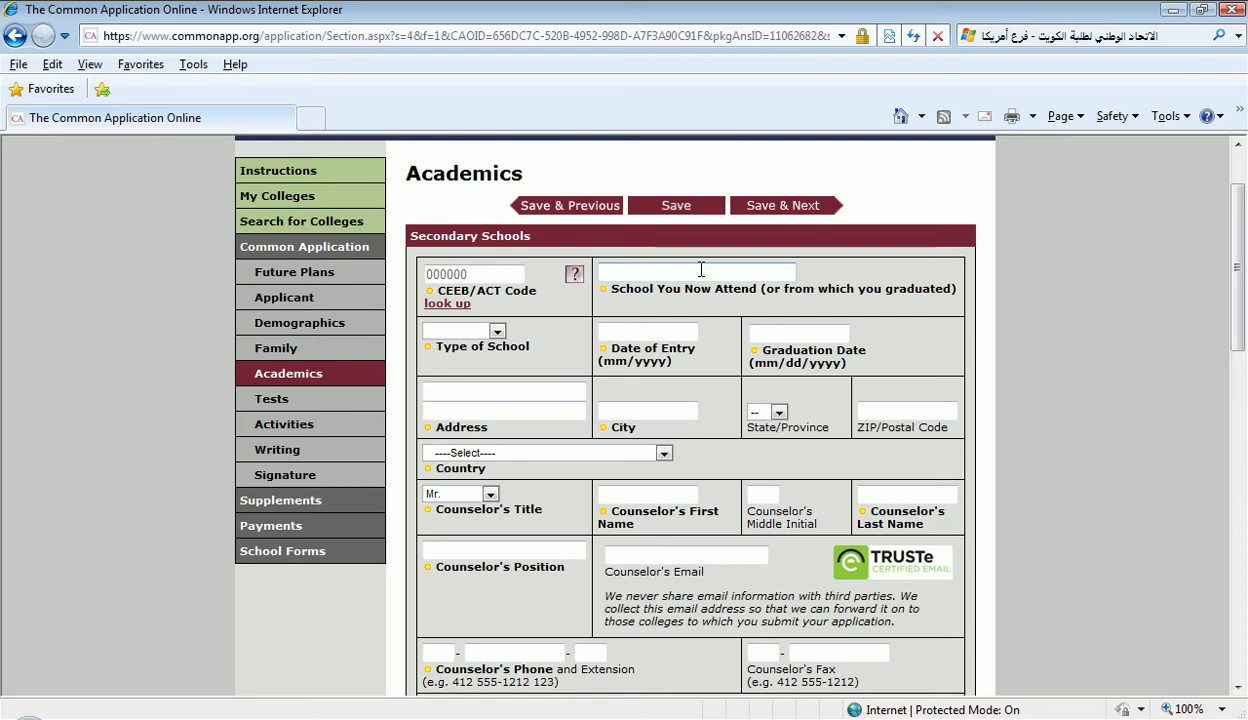
{"action": "type", "text": "Yousef Ben Essa"}
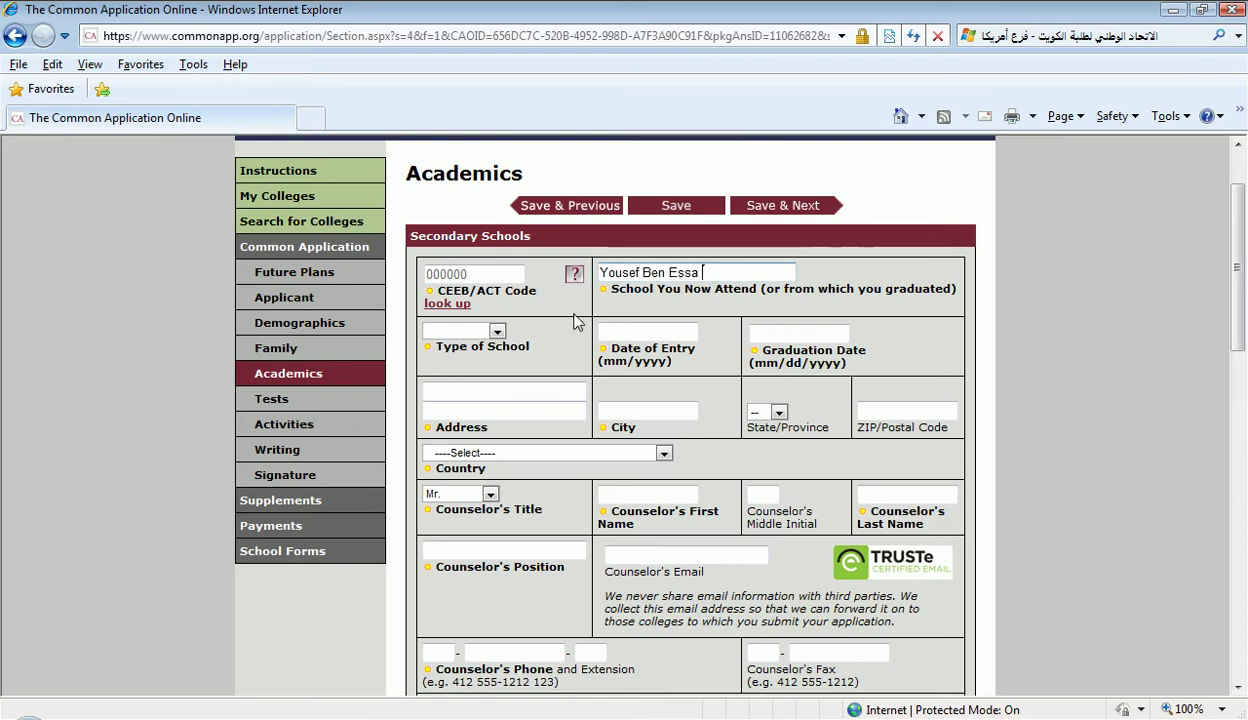
{"action": "left_click", "coordinate": [494, 330]}
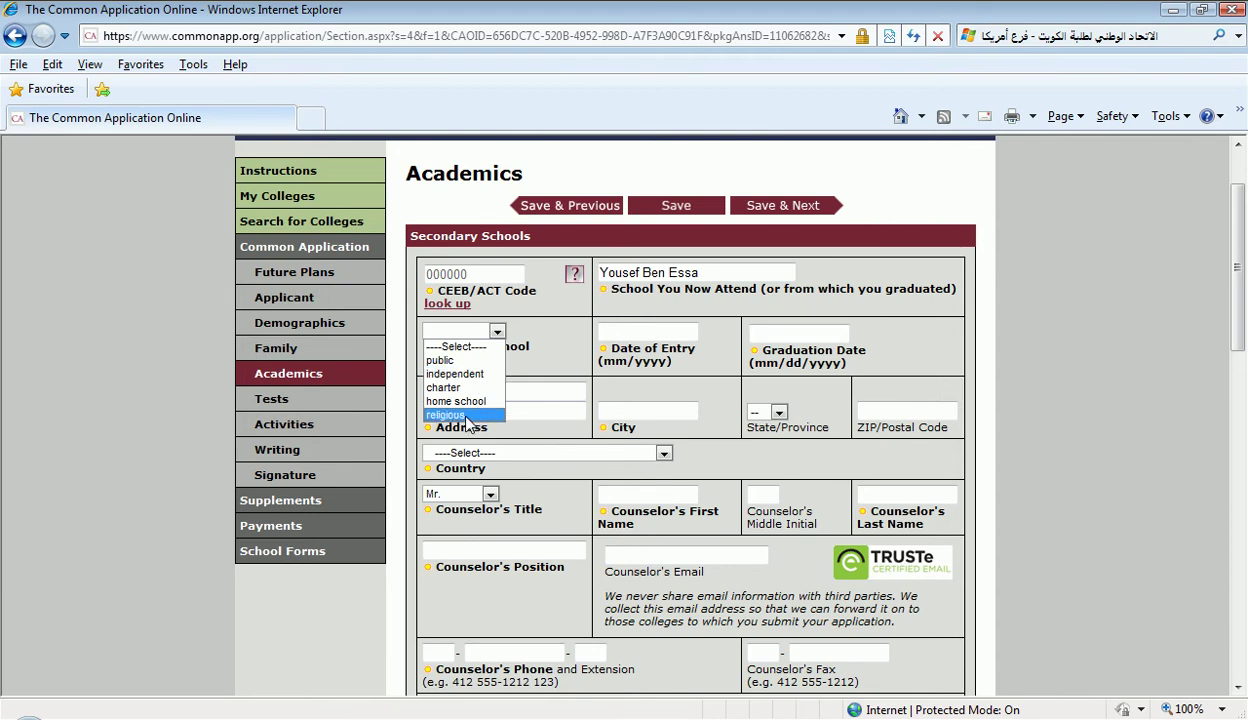
{"action": "left_click", "coordinate": [540, 372]}
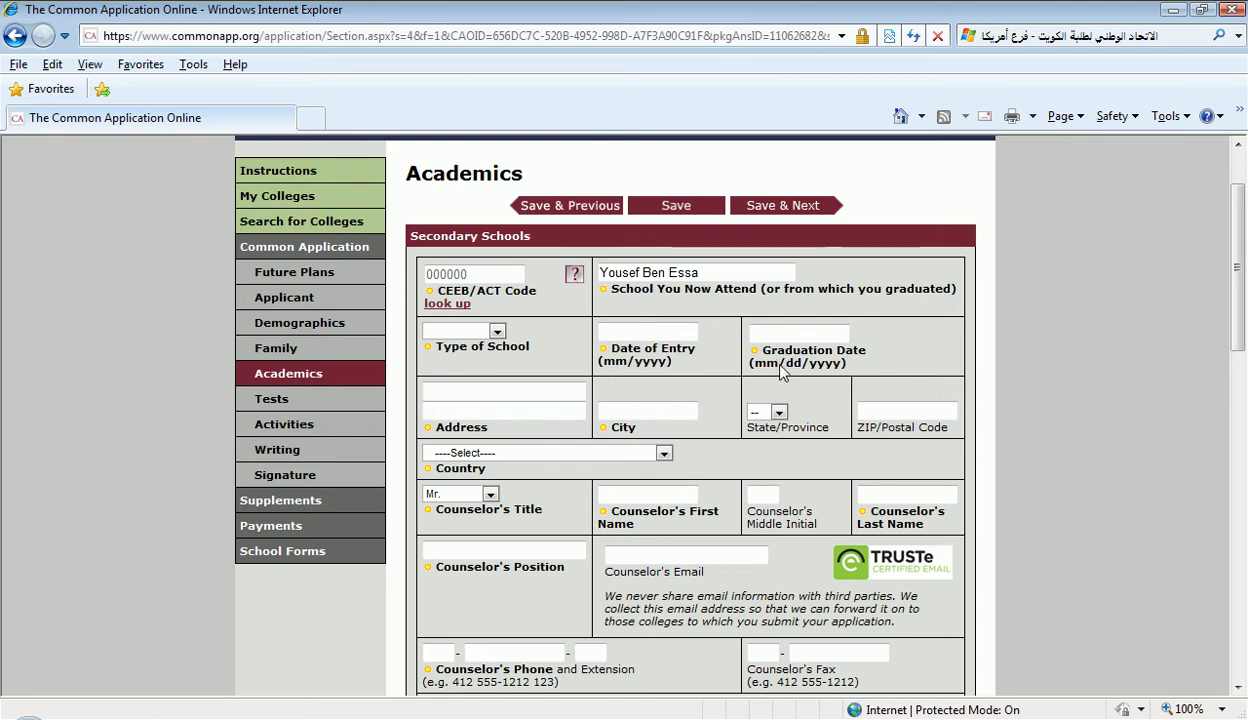
{"action": "left_click", "coordinate": [555, 394]}
{"action": "left_click", "coordinate": [610, 408]}
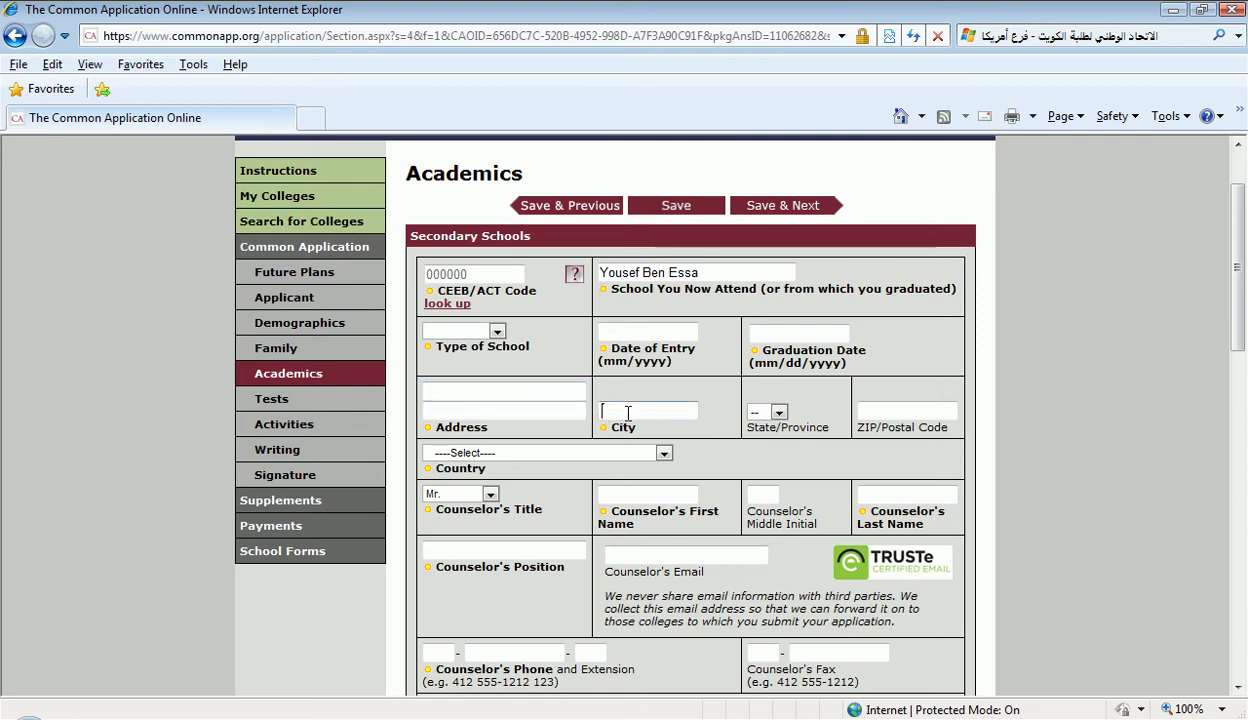
Set the school's country to Kuwait and the counselor's title to Mr
{"action": "left_click", "coordinate": [585, 453]}
{"action": "key", "text": "k"}
{"action": "key", "text": "k"}
{"action": "key", "text": "k"}
{"action": "key", "text": "k"}
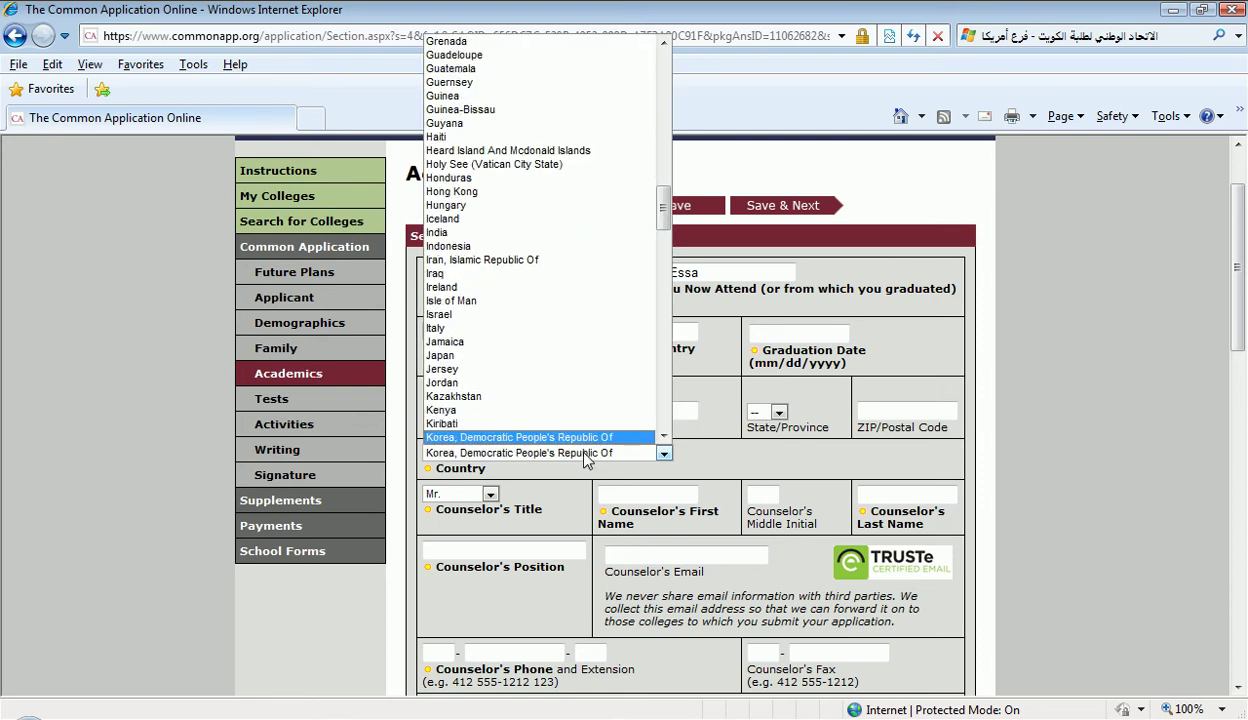
{"action": "key", "text": "k"}
{"action": "key", "text": "k"}
{"action": "key", "text": "Return"}
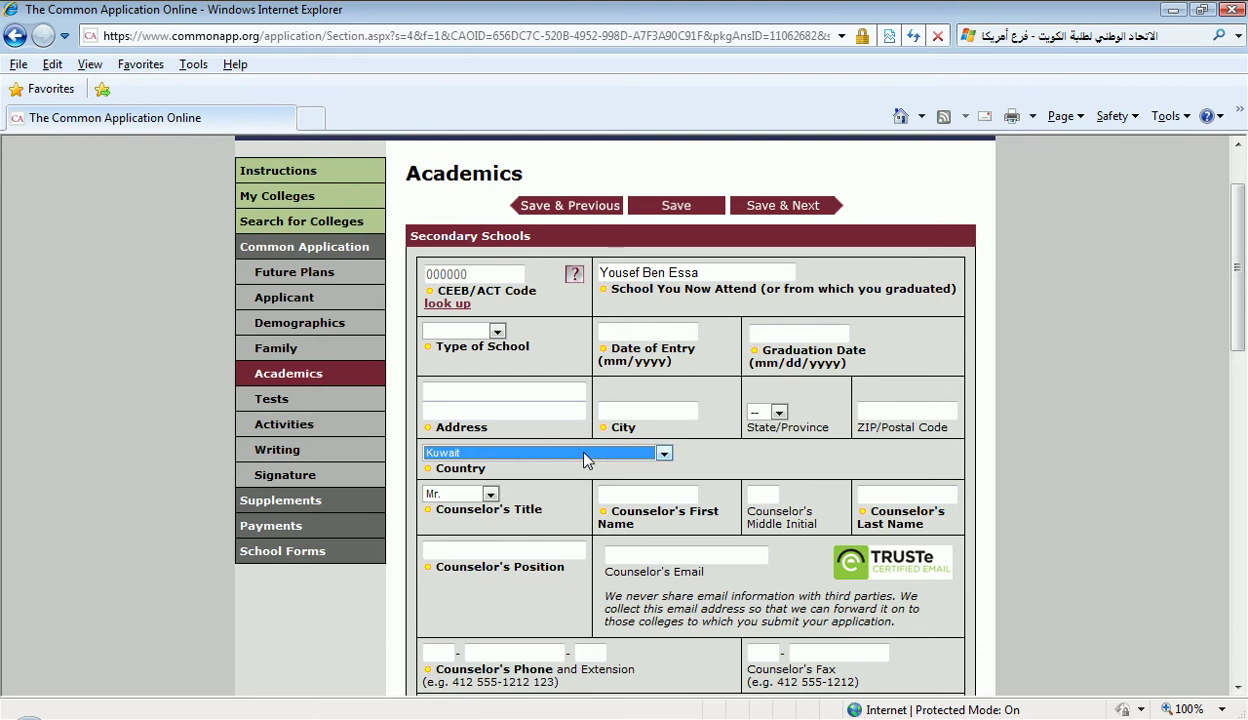
{"action": "left_click", "coordinate": [491, 495]}
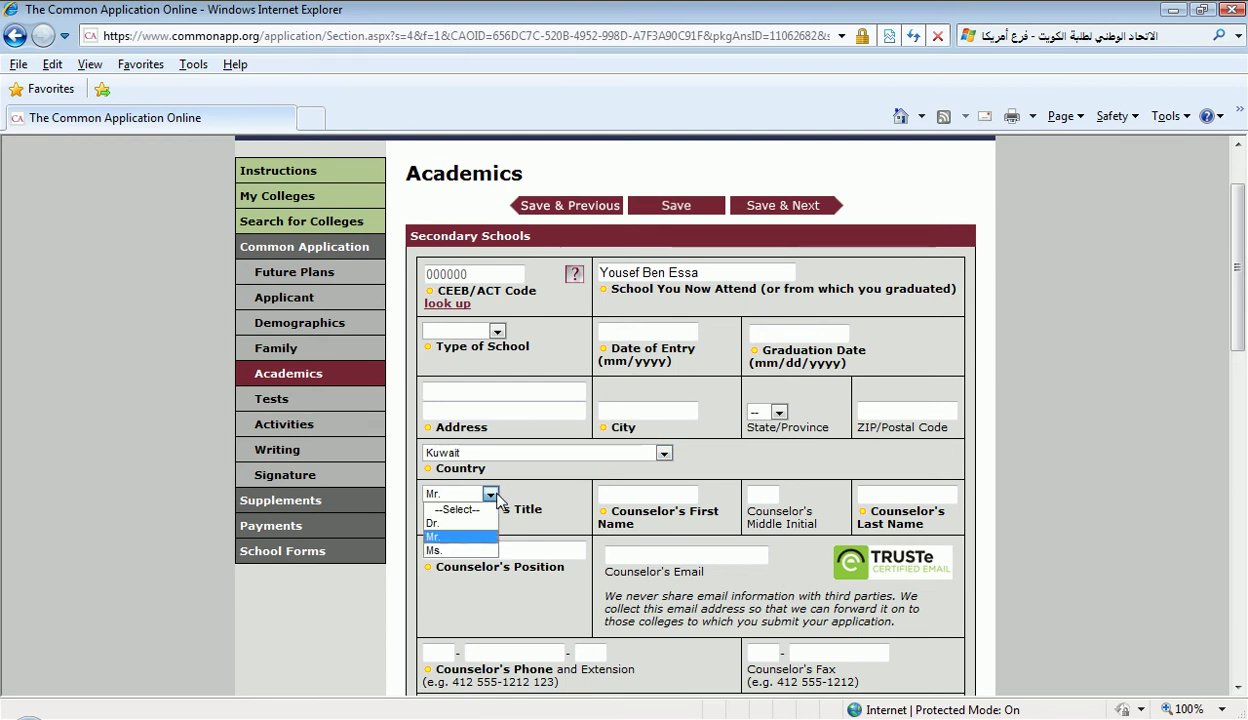
{"action": "left_click", "coordinate": [458, 537]}
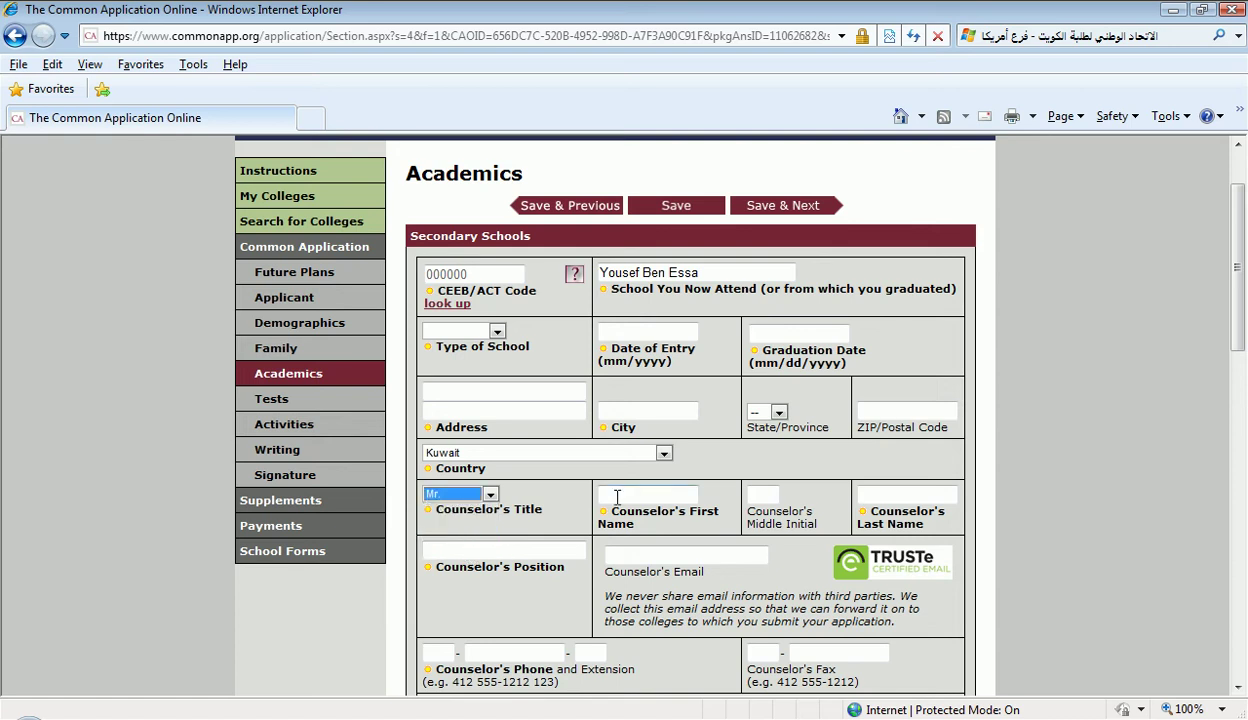
{"action": "left_click", "coordinate": [645, 494]}
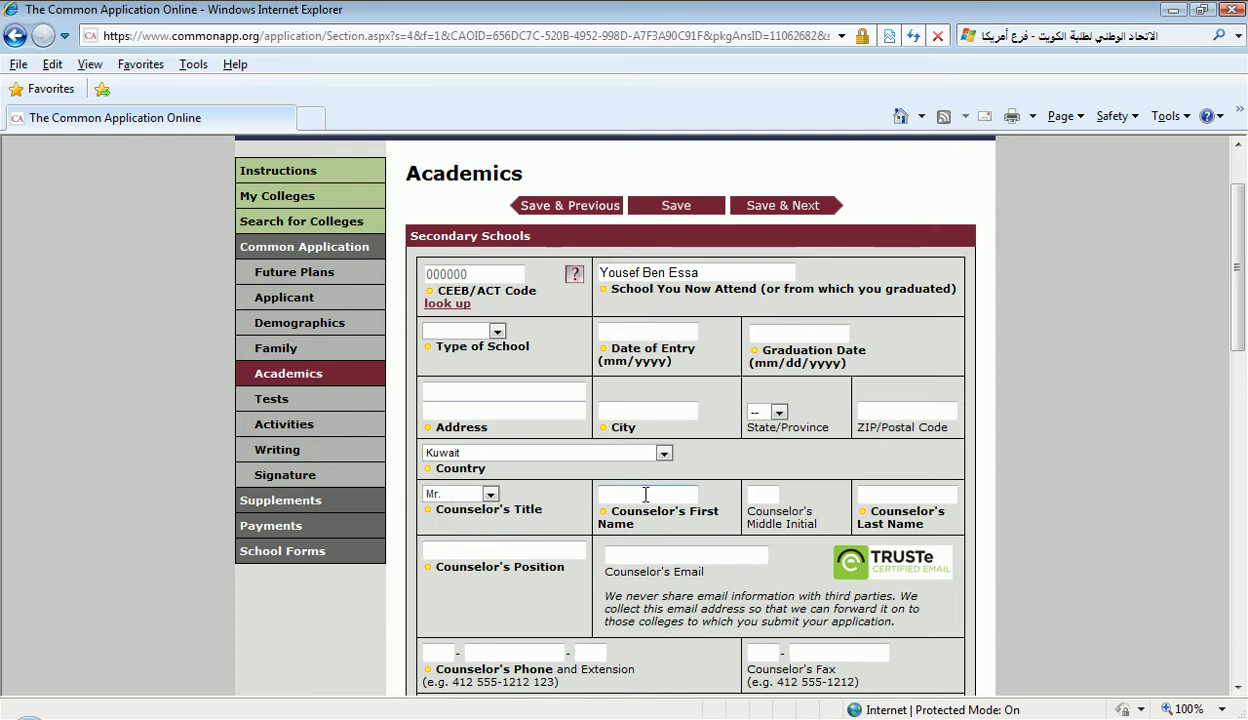
{"action": "left_click", "coordinate": [840, 494]}
{"action": "left_click_drag", "start_coordinate": [1238, 277], "coordinate": [1238, 385]}
{"action": "left_click", "coordinate": [532, 204]}
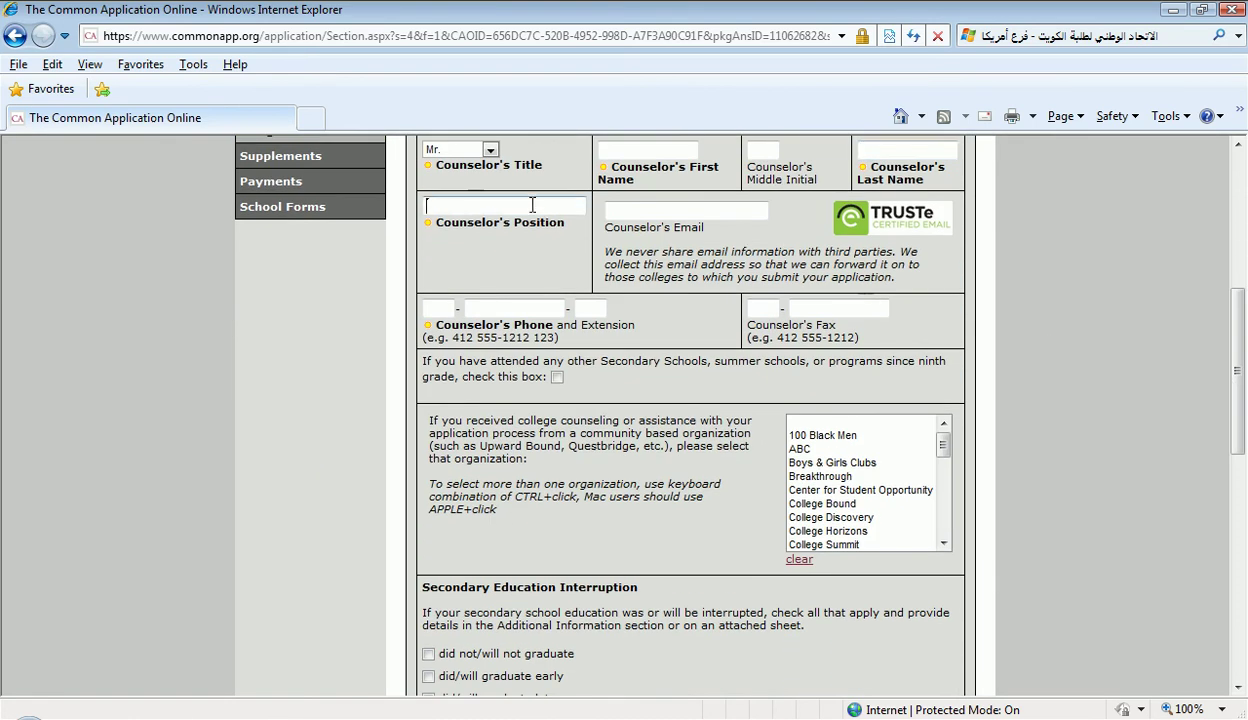
{"action": "left_click", "coordinate": [520, 307]}
Enable the option for other secondary schools attended since ninth grade to view its entry fields, and clear it again
{"action": "left_click", "coordinate": [557, 378]}
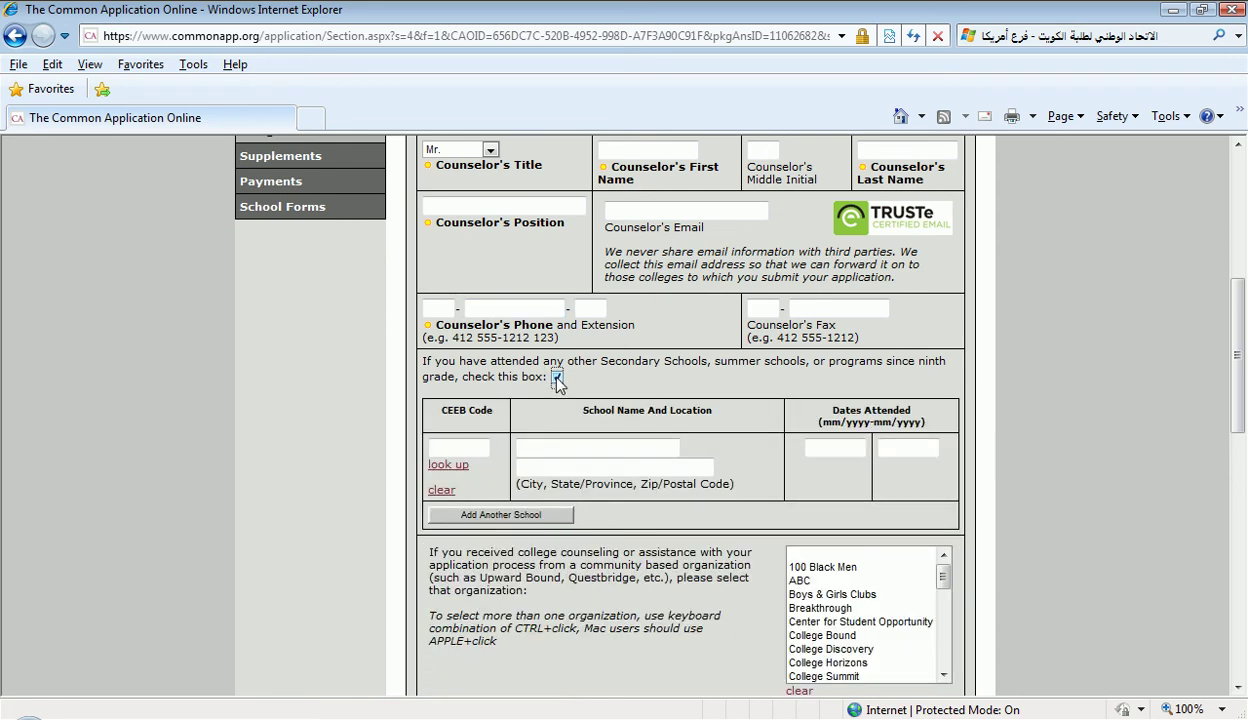
{"action": "left_click", "coordinate": [546, 444]}
{"action": "left_click", "coordinate": [557, 377]}
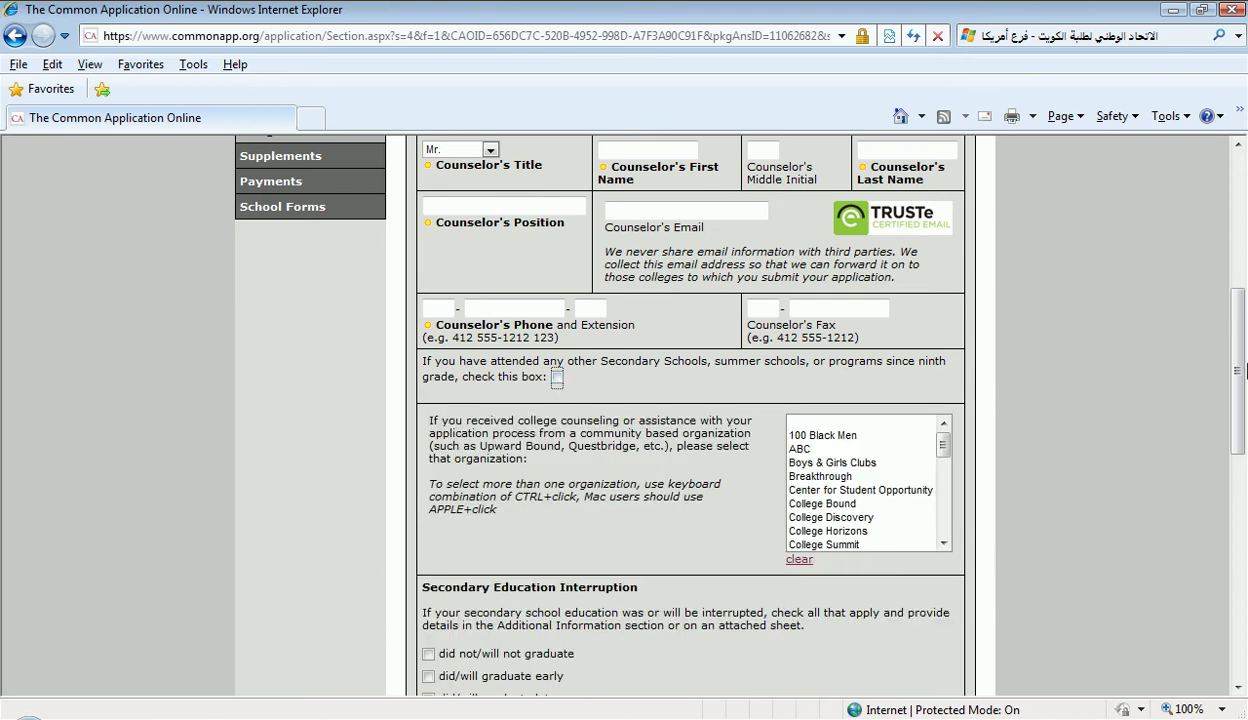
Save the Academics section and continue to the Tests section
{"action": "left_click_drag", "start_coordinate": [1245, 370], "coordinate": [1237, 647]}
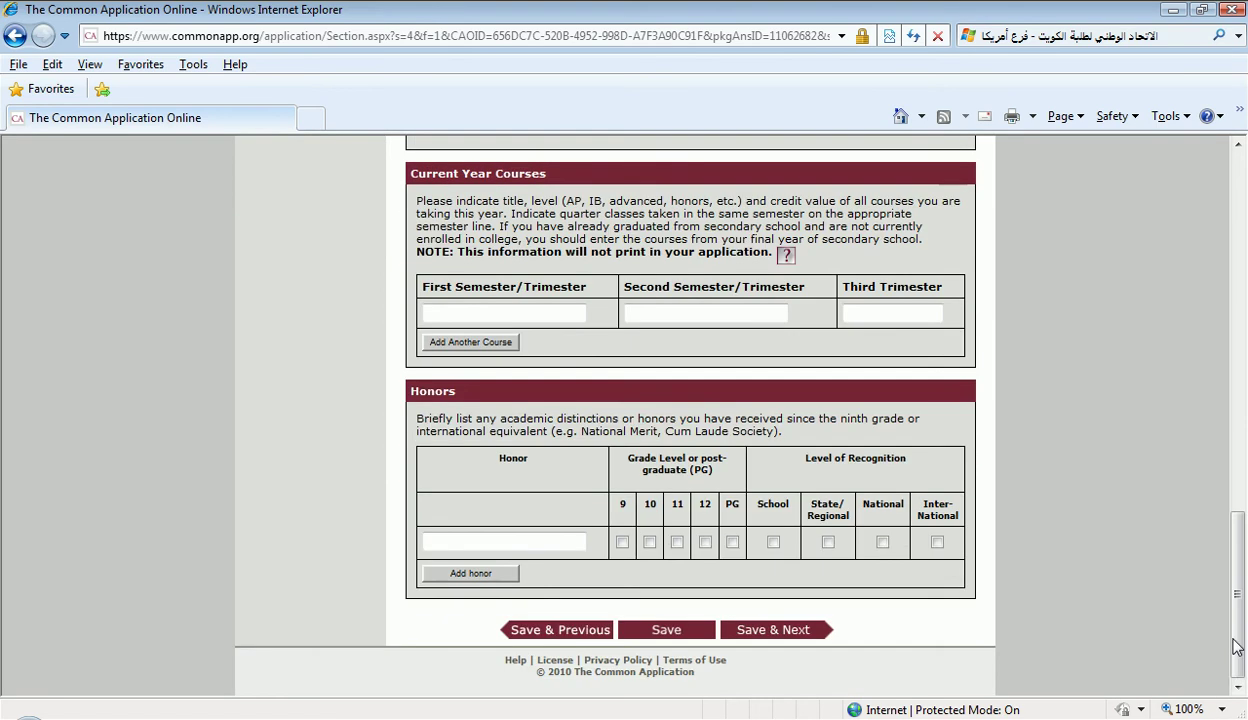
{"action": "left_click", "coordinate": [759, 634]}
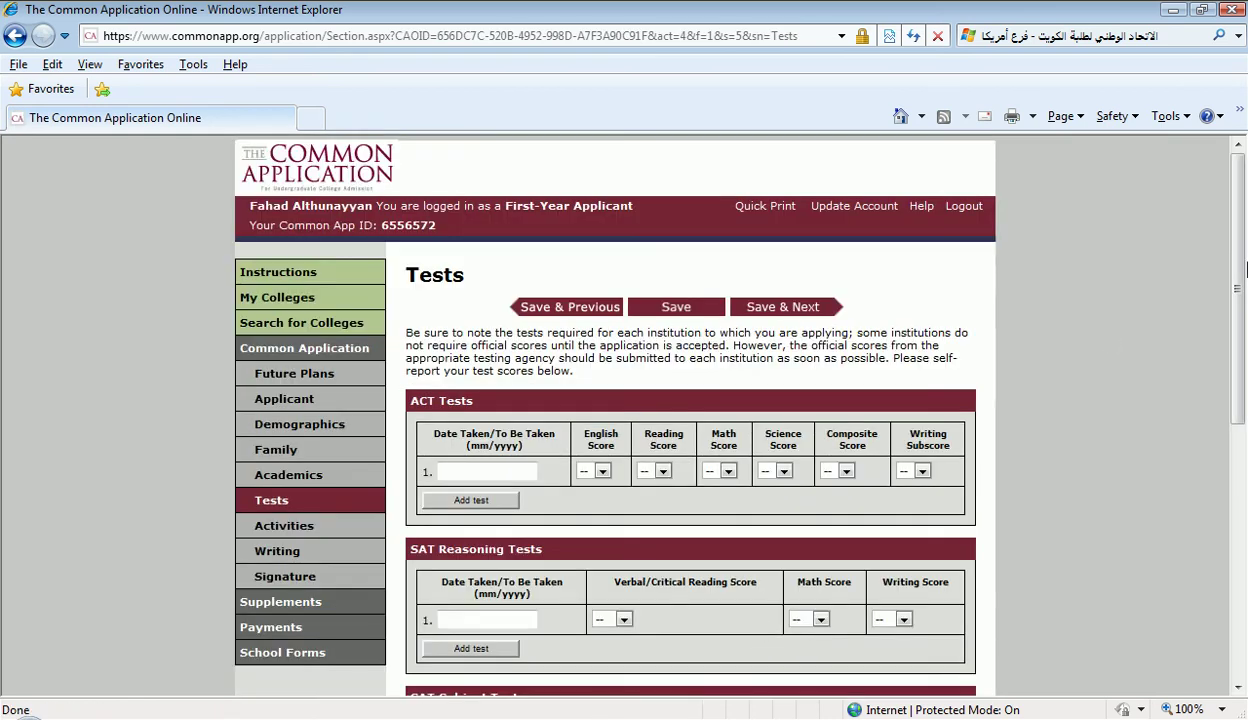
Look over the test tables down to TOEFL/IELTS/MELAB without entering scores, and save the section to continue to Activities
{"action": "left_click_drag", "start_coordinate": [1244, 272], "coordinate": [1245, 280]}
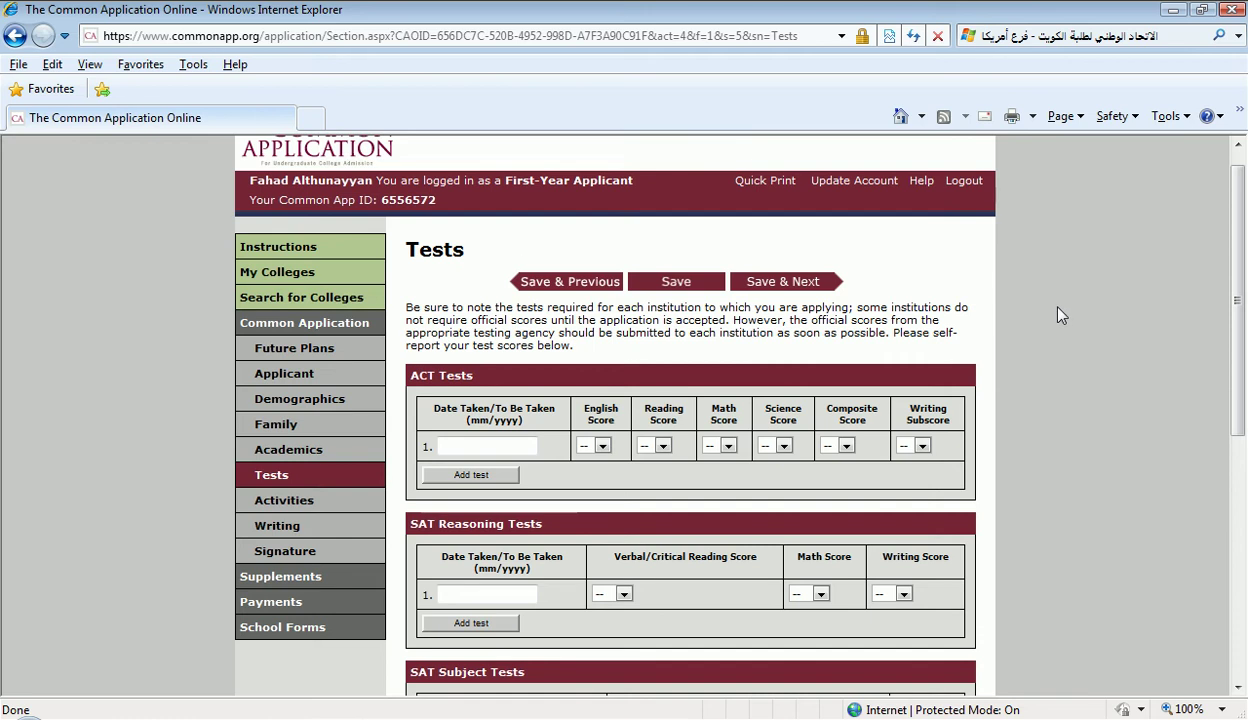
{"action": "left_click_drag", "start_coordinate": [1244, 255], "coordinate": [1242, 296]}
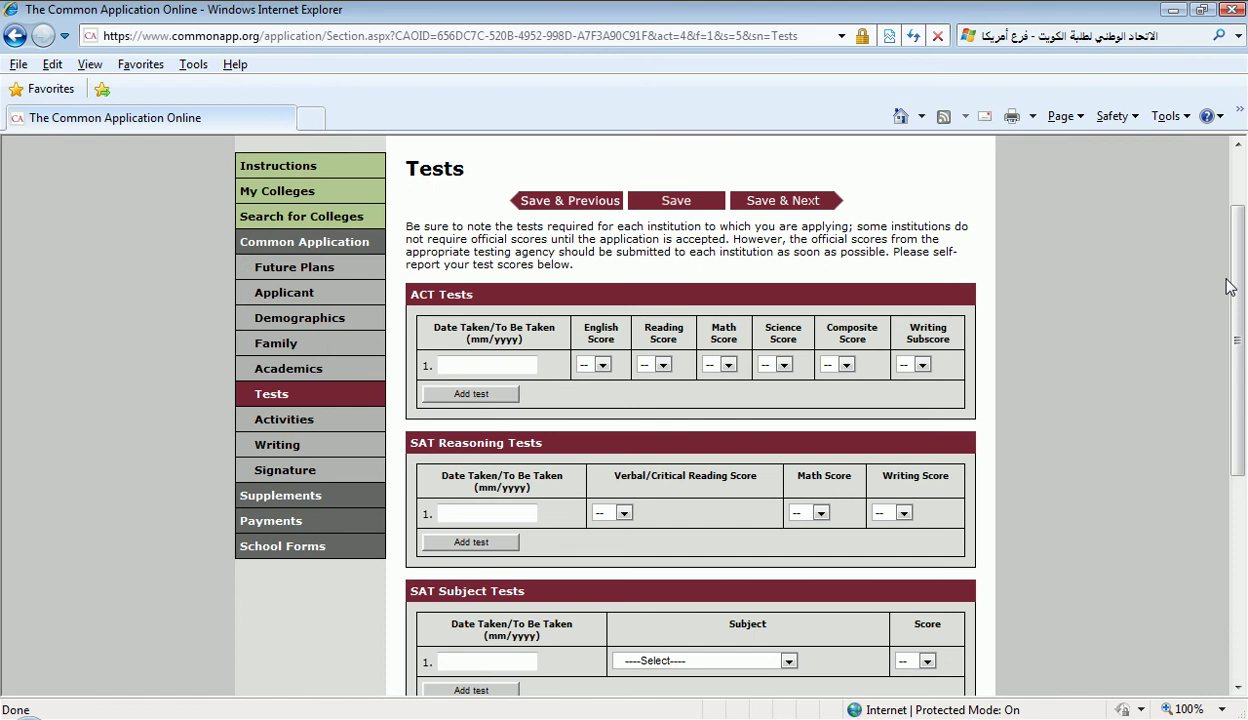
{"action": "left_click_drag", "start_coordinate": [1240, 308], "coordinate": [1220, 510]}
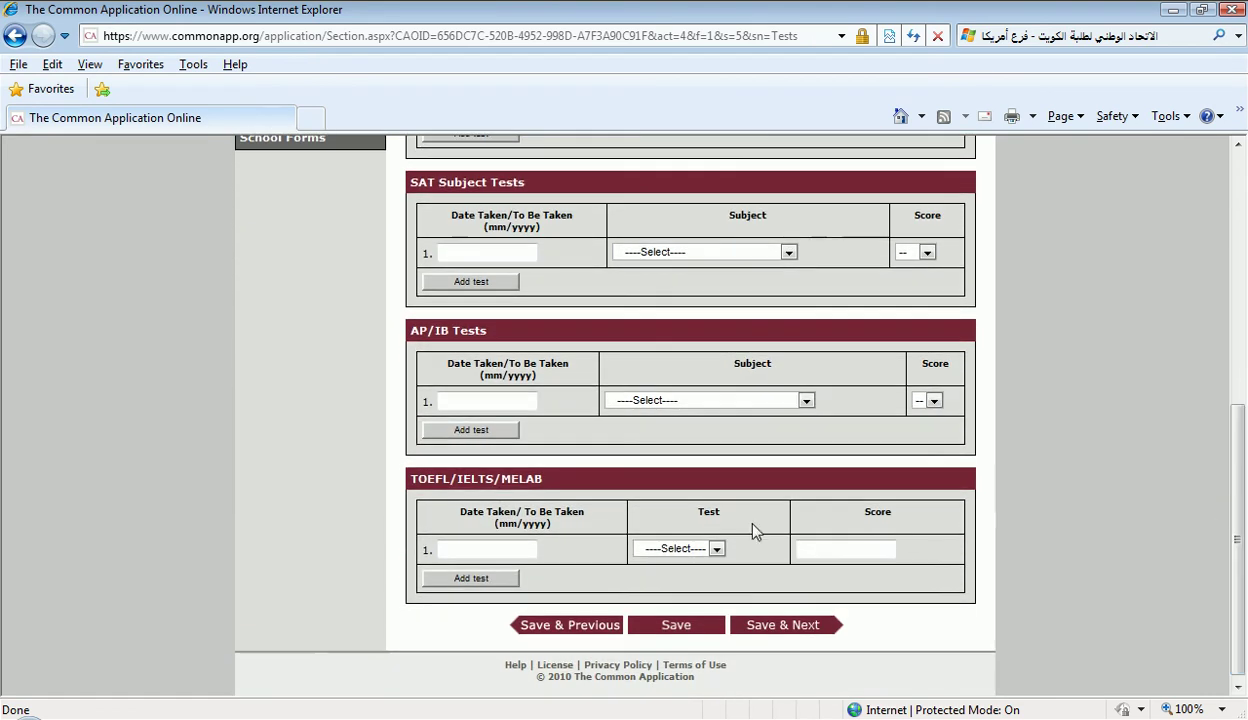
{"action": "left_click", "coordinate": [530, 550]}
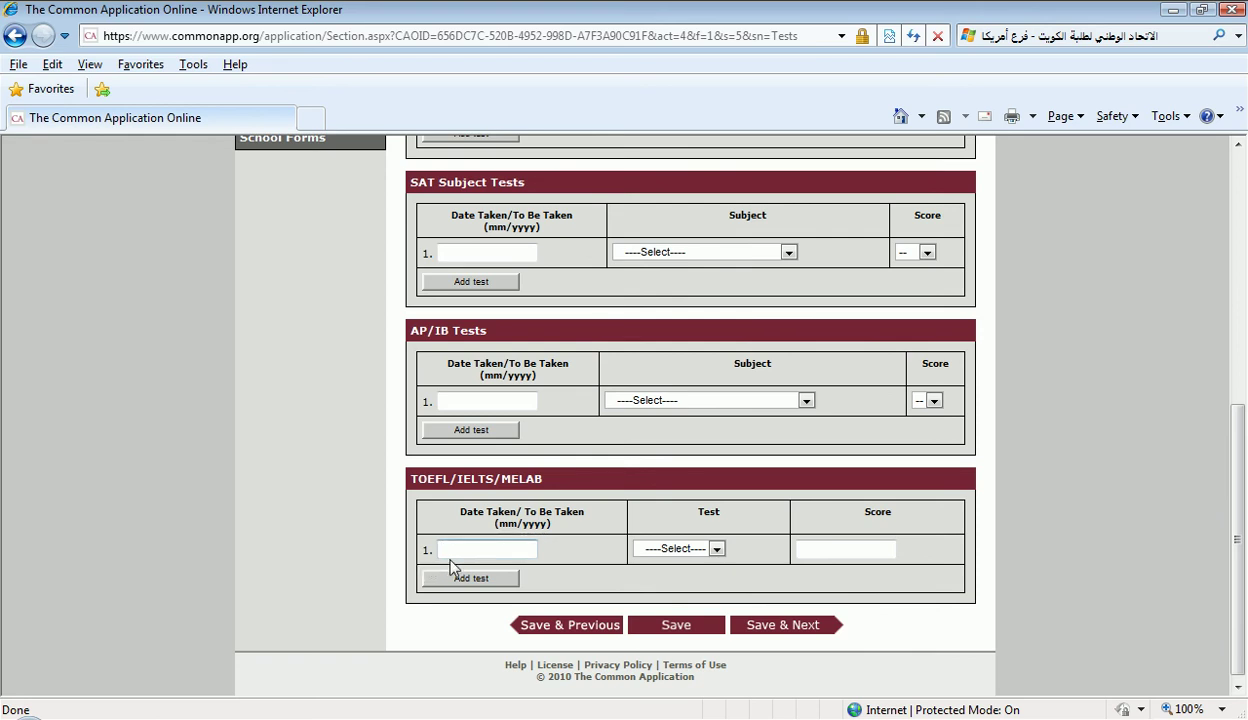
{"action": "left_click", "coordinate": [672, 549]}
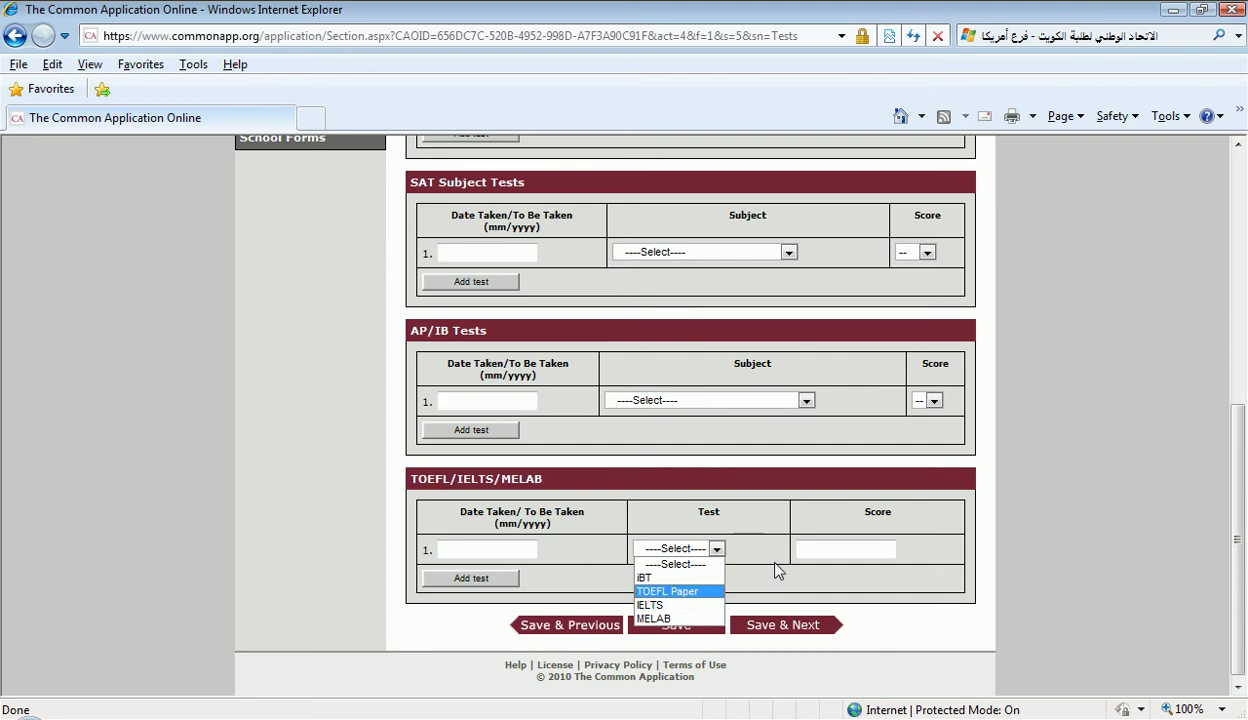
{"action": "left_click", "coordinate": [822, 545]}
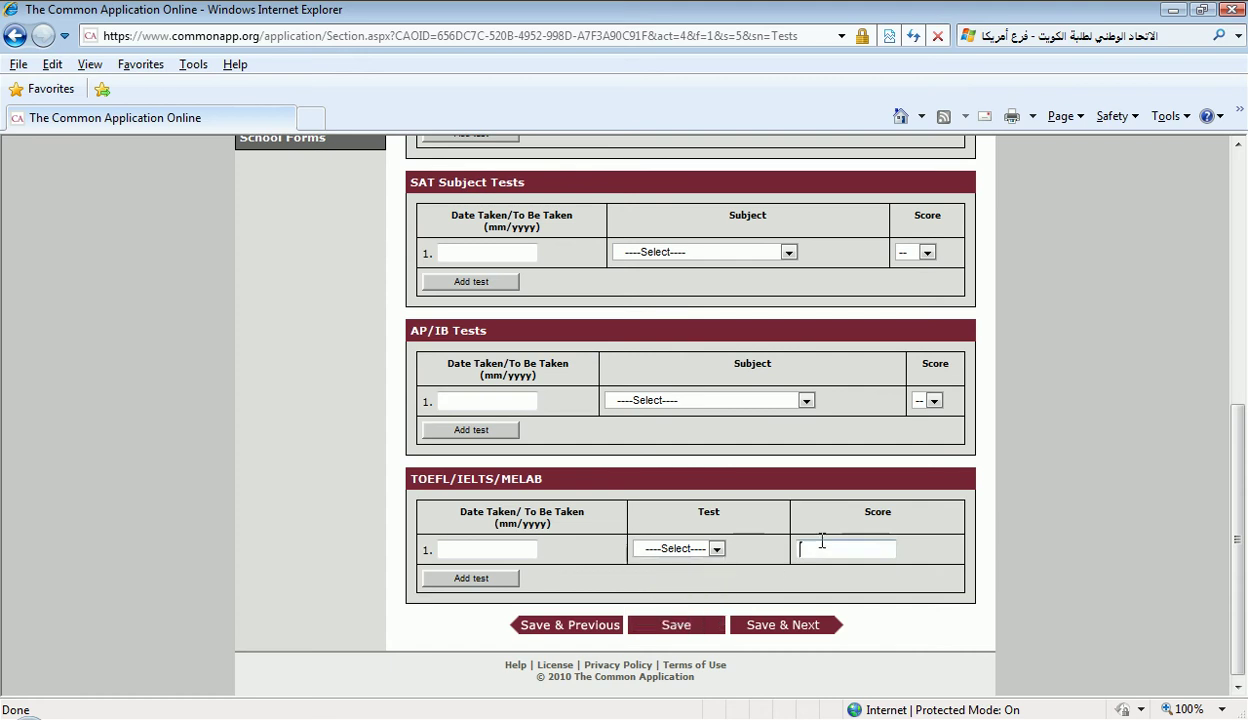
{"action": "left_click", "coordinate": [785, 628]}
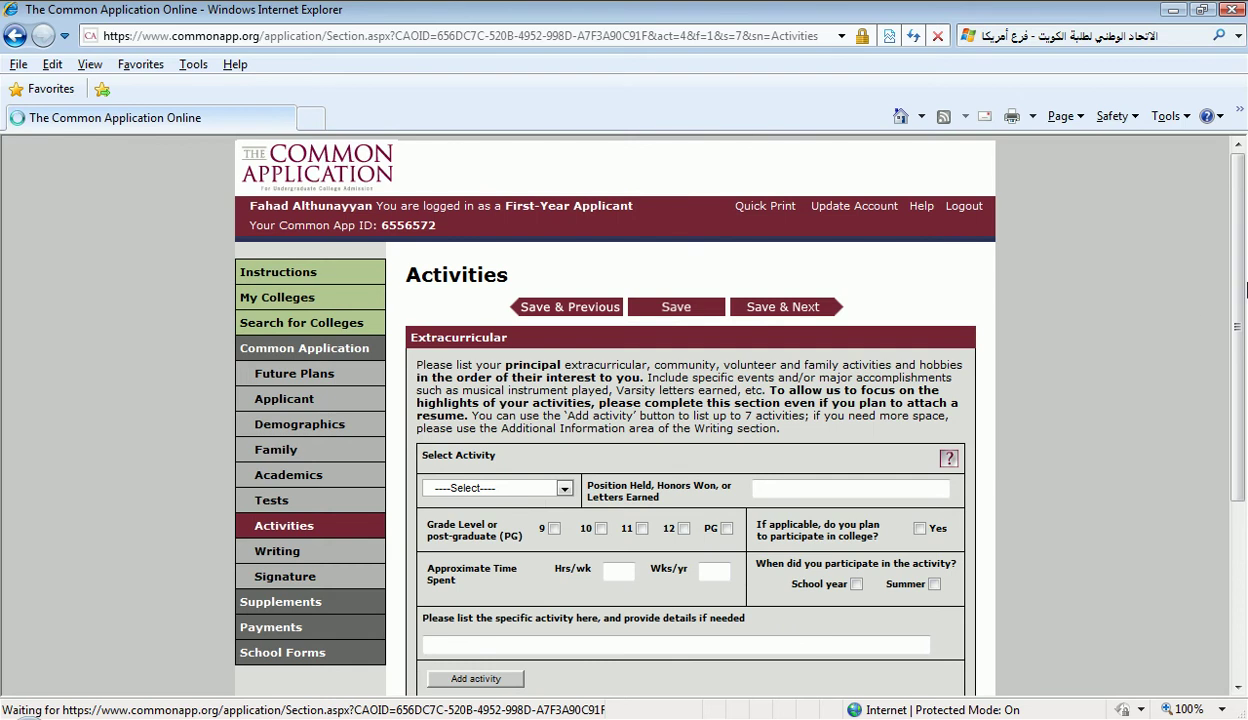
Set the first extracurricular activity to Student Govt./Politics
{"action": "left_click_drag", "start_coordinate": [1240, 272], "coordinate": [1200, 292]}
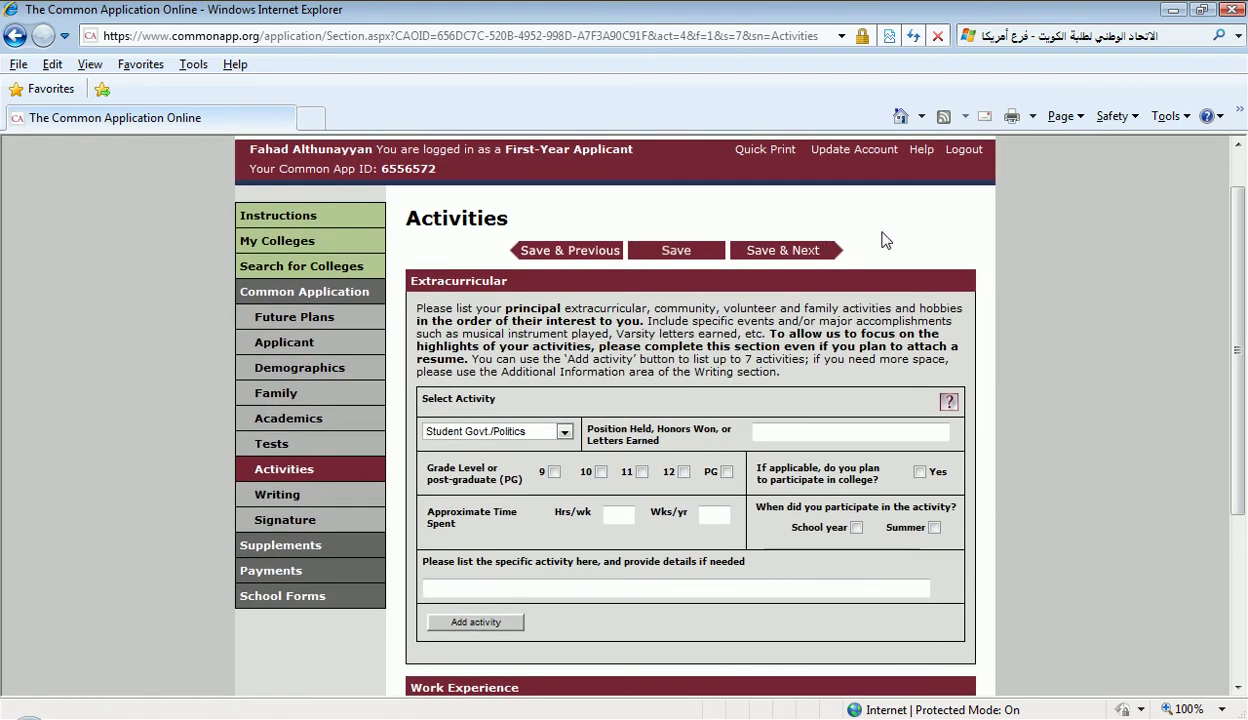
{"action": "left_click_drag", "start_coordinate": [1238, 300], "coordinate": [1244, 333]}
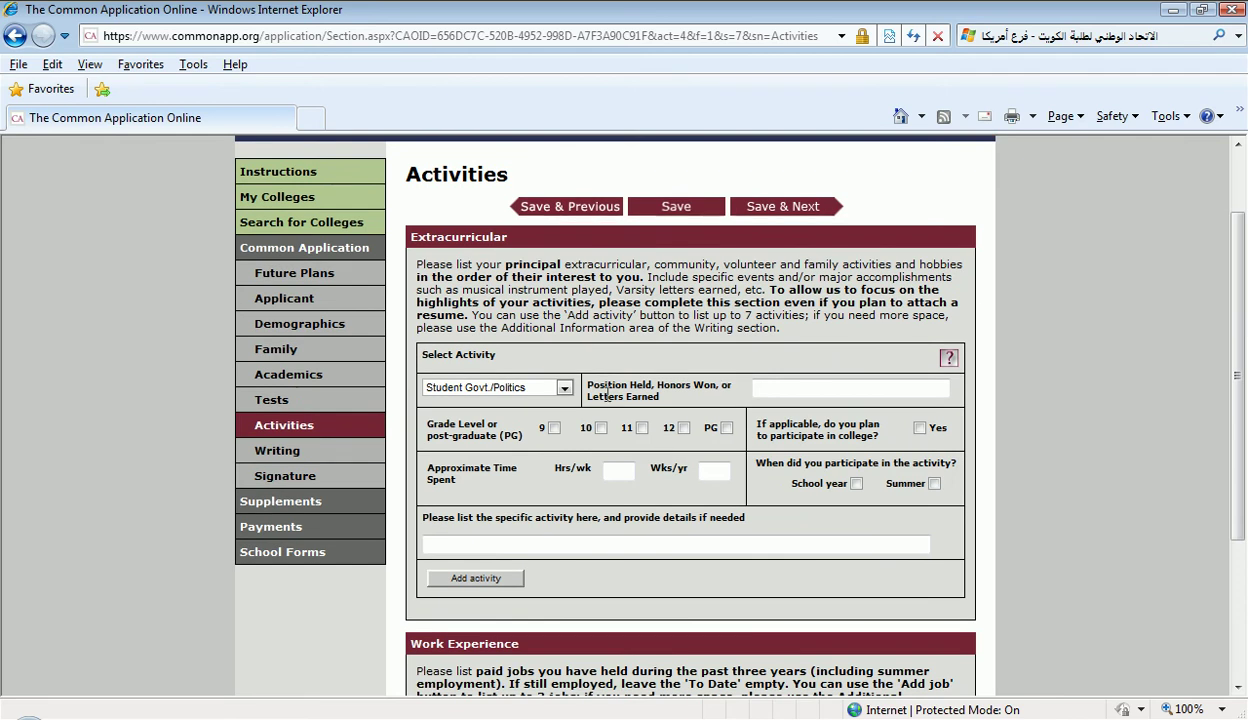
{"action": "left_click", "coordinate": [543, 390]}
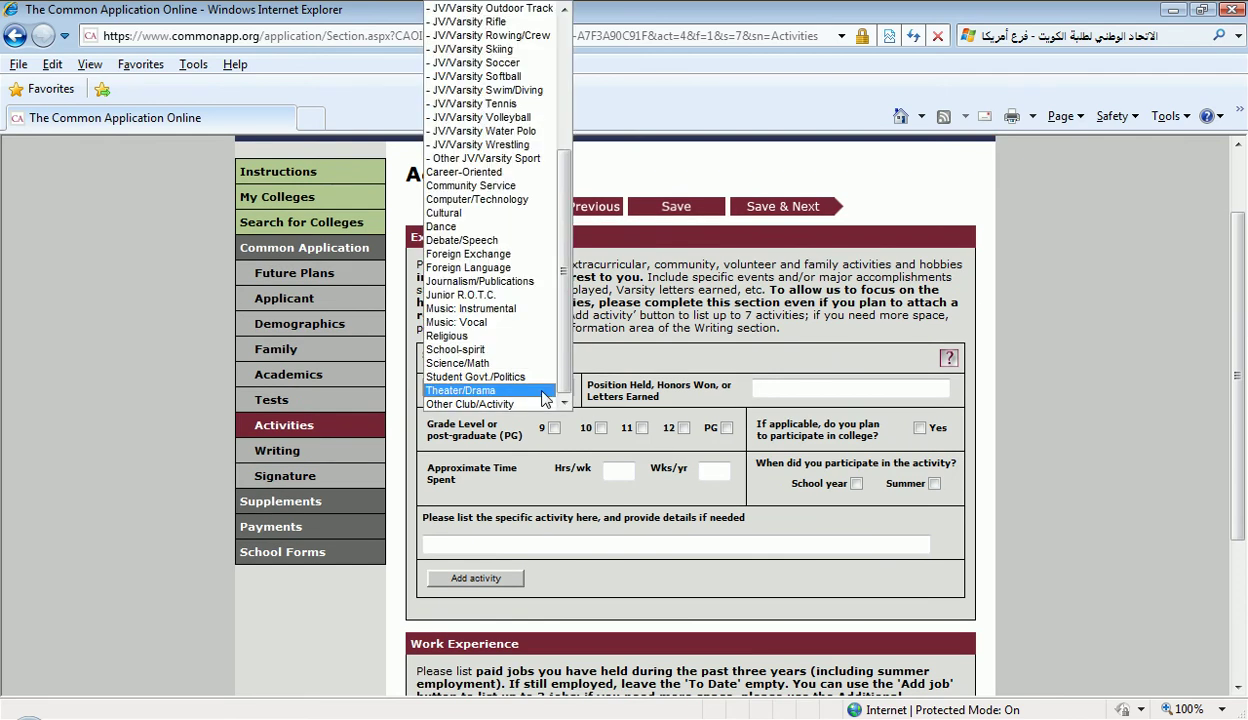
{"action": "left_click", "coordinate": [529, 377]}
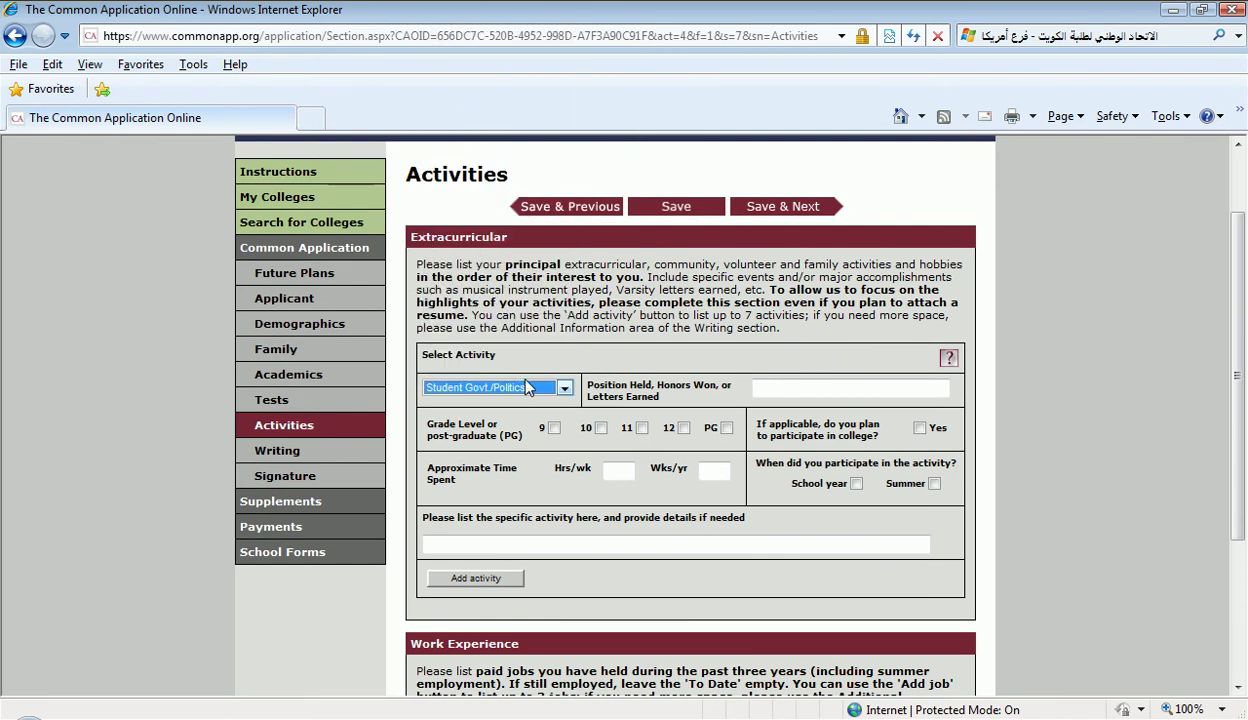
Look over the activity's position, grade level, time spent and details fields without filling them in
{"action": "left_click", "coordinate": [785, 387]}
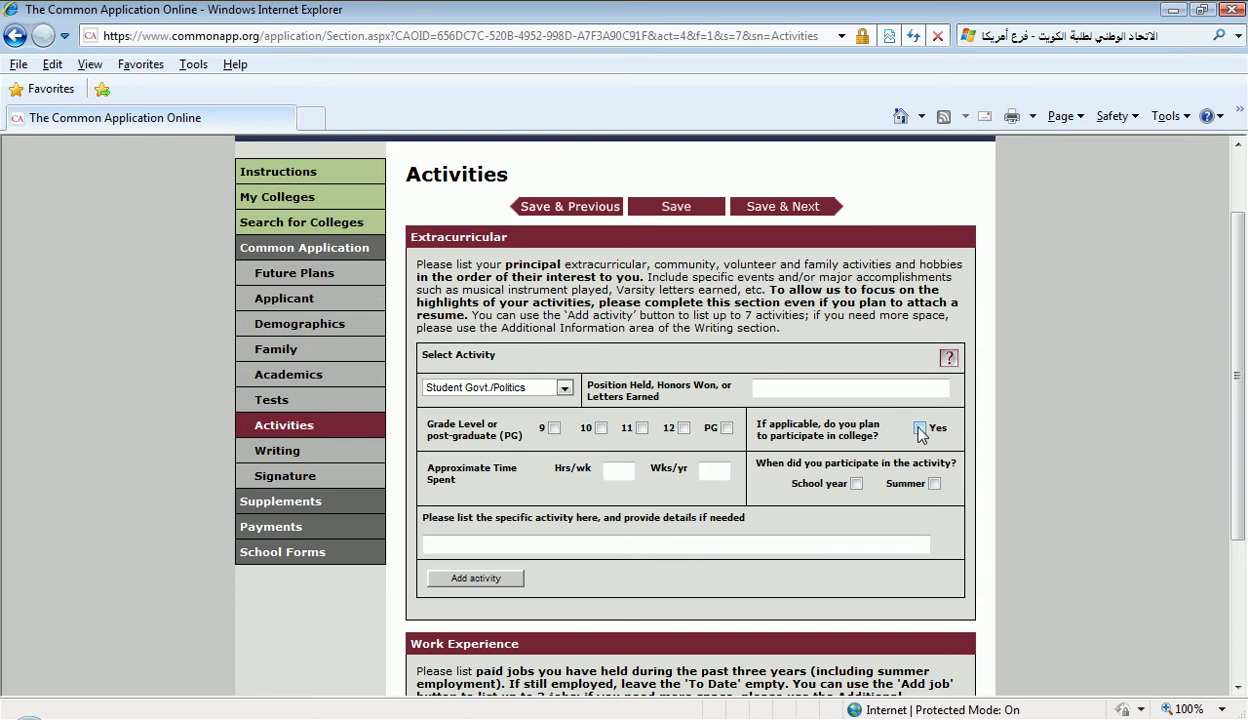
{"action": "scroll", "coordinate": [1211, 265], "scroll_direction": "down", "scroll_amount": 1}
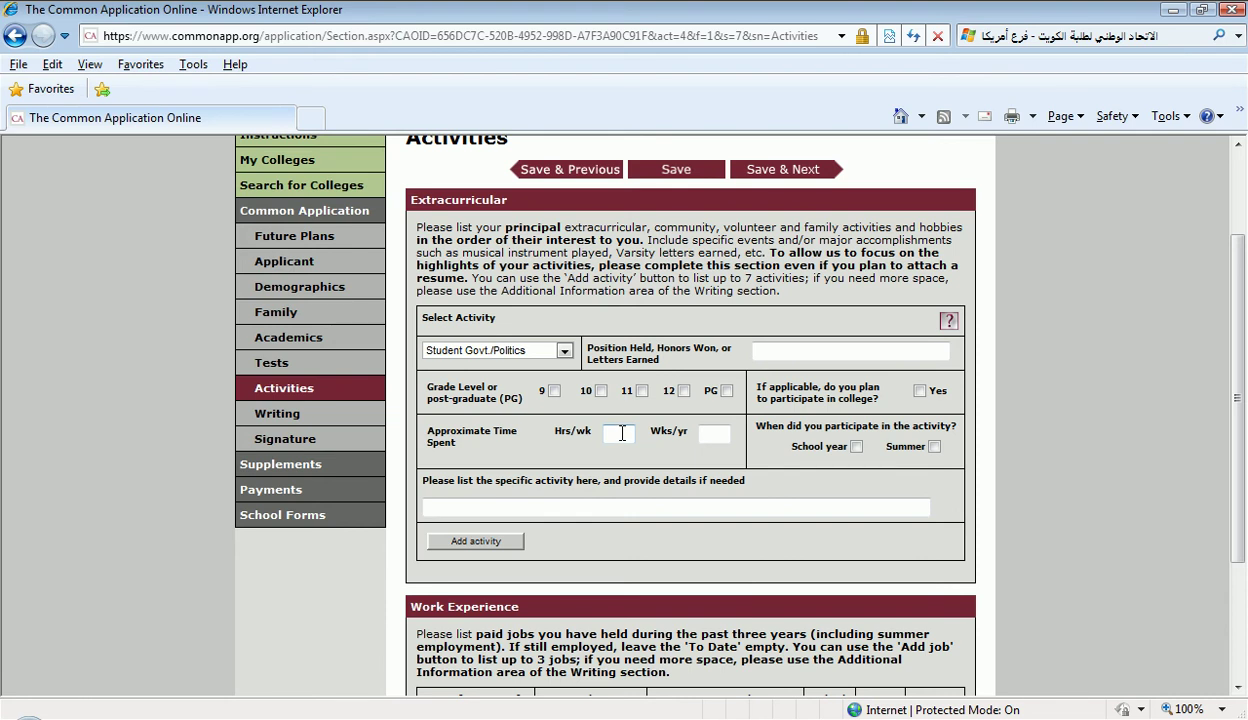
{"action": "left_click", "coordinate": [710, 433]}
{"action": "left_click_drag", "start_coordinate": [1245, 352], "coordinate": [1242, 427]}
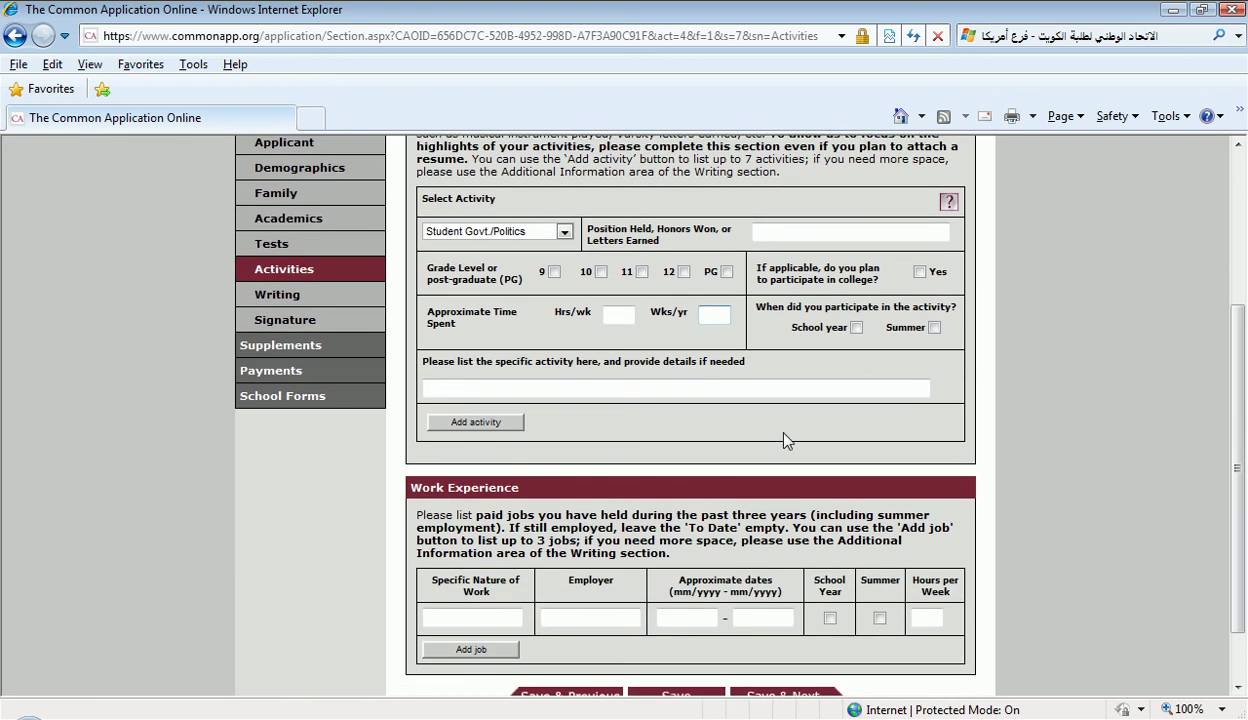
{"action": "left_click", "coordinate": [658, 389]}
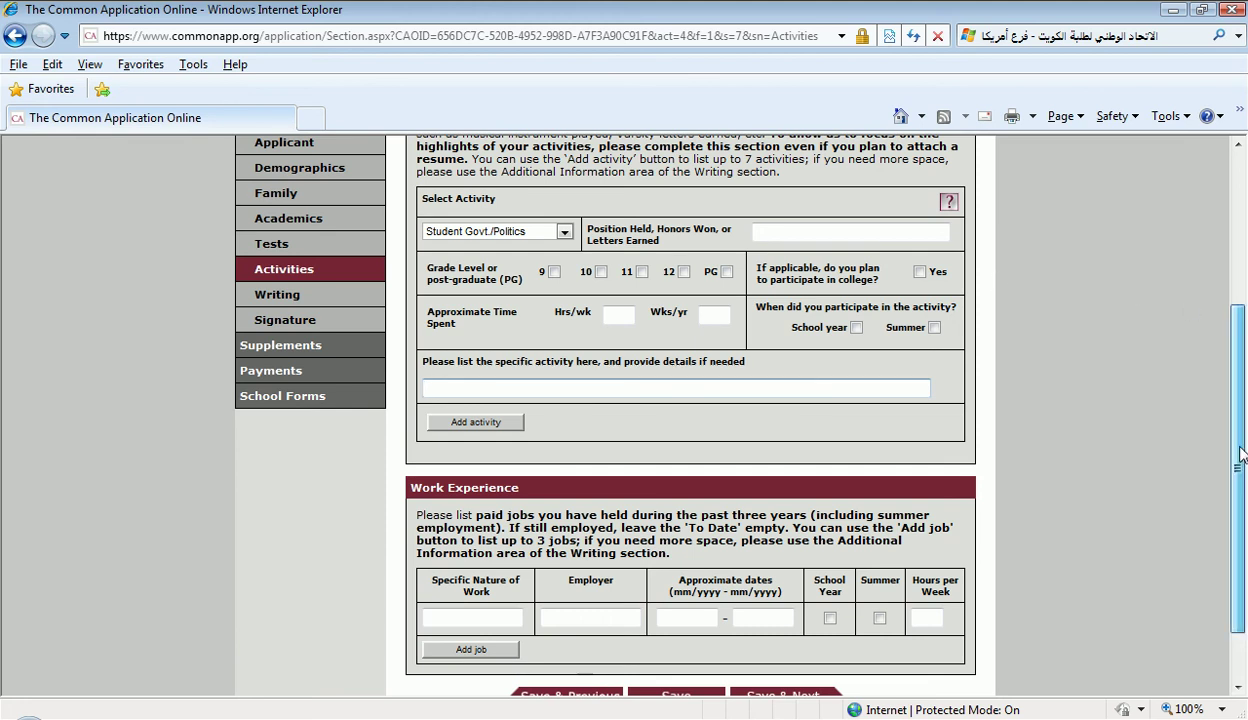
Look over the Work Experience fields without adding a job, and save the Activities section to continue to Writing
{"action": "scroll", "coordinate": [1238, 440], "scroll_direction": "down", "scroll_amount": 2}
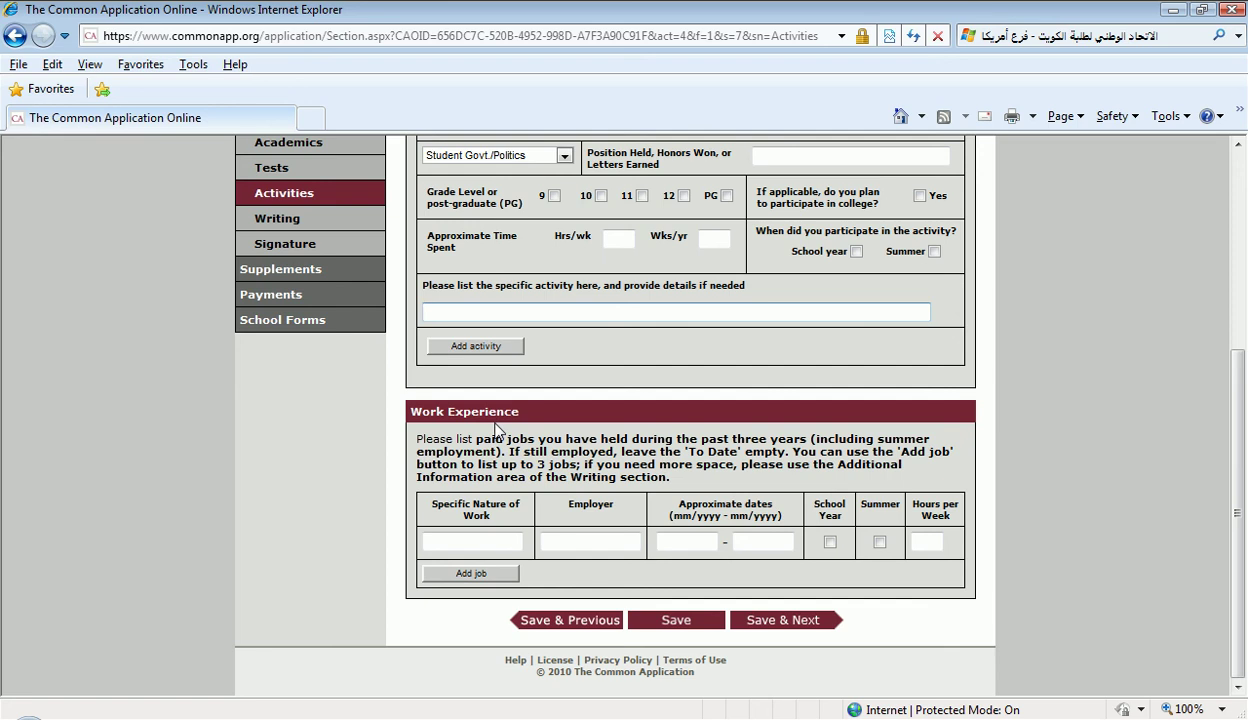
{"action": "left_click", "coordinate": [474, 540]}
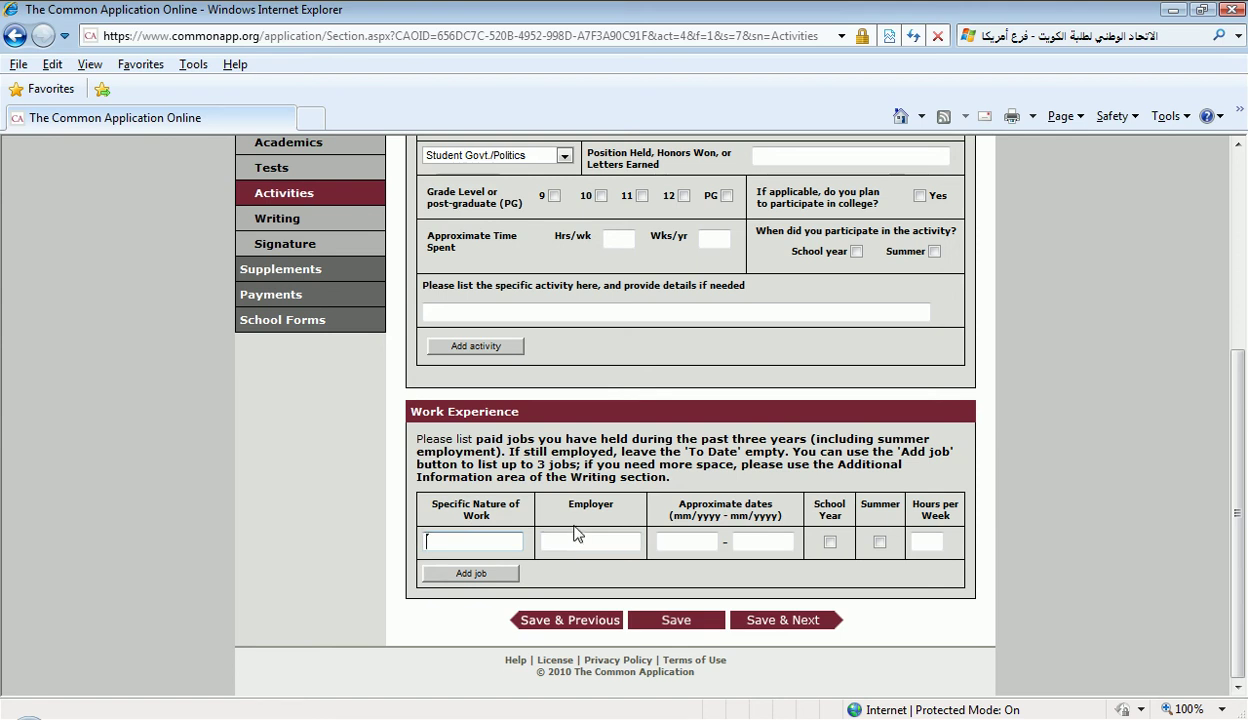
{"action": "left_click", "coordinate": [674, 536]}
{"action": "left_click", "coordinate": [760, 538]}
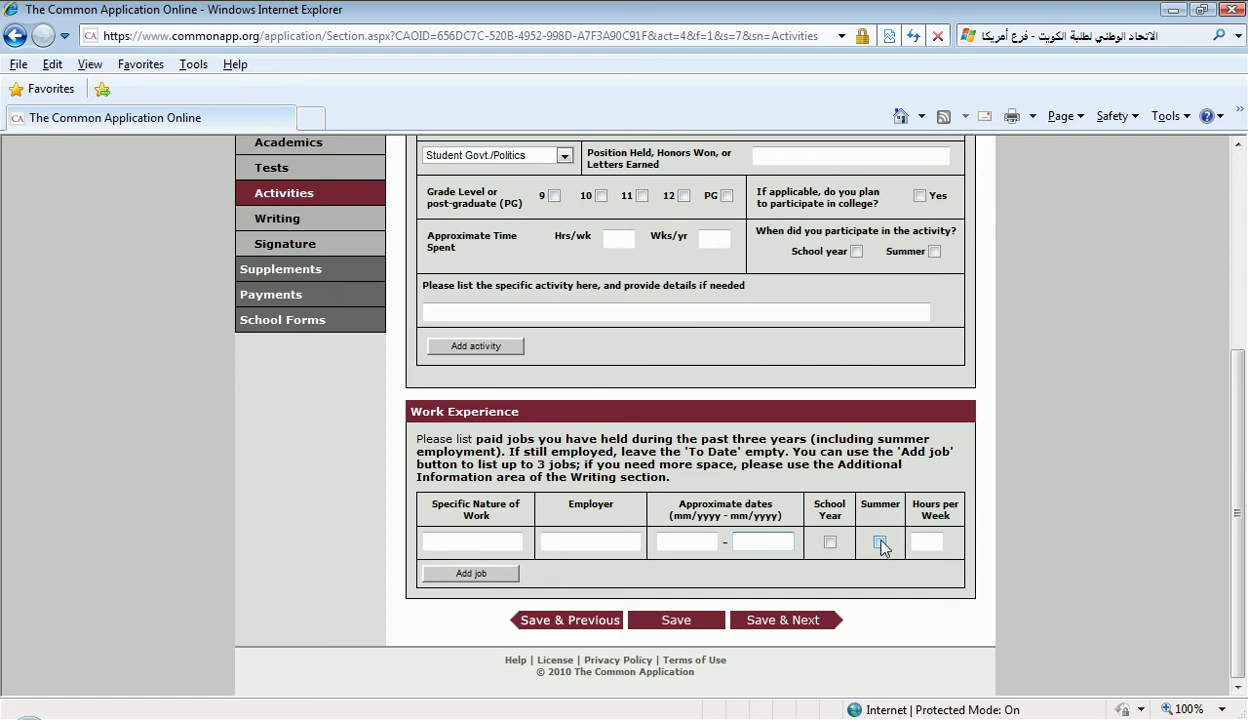
{"action": "left_click", "coordinate": [916, 540]}
{"action": "left_click", "coordinate": [786, 622]}
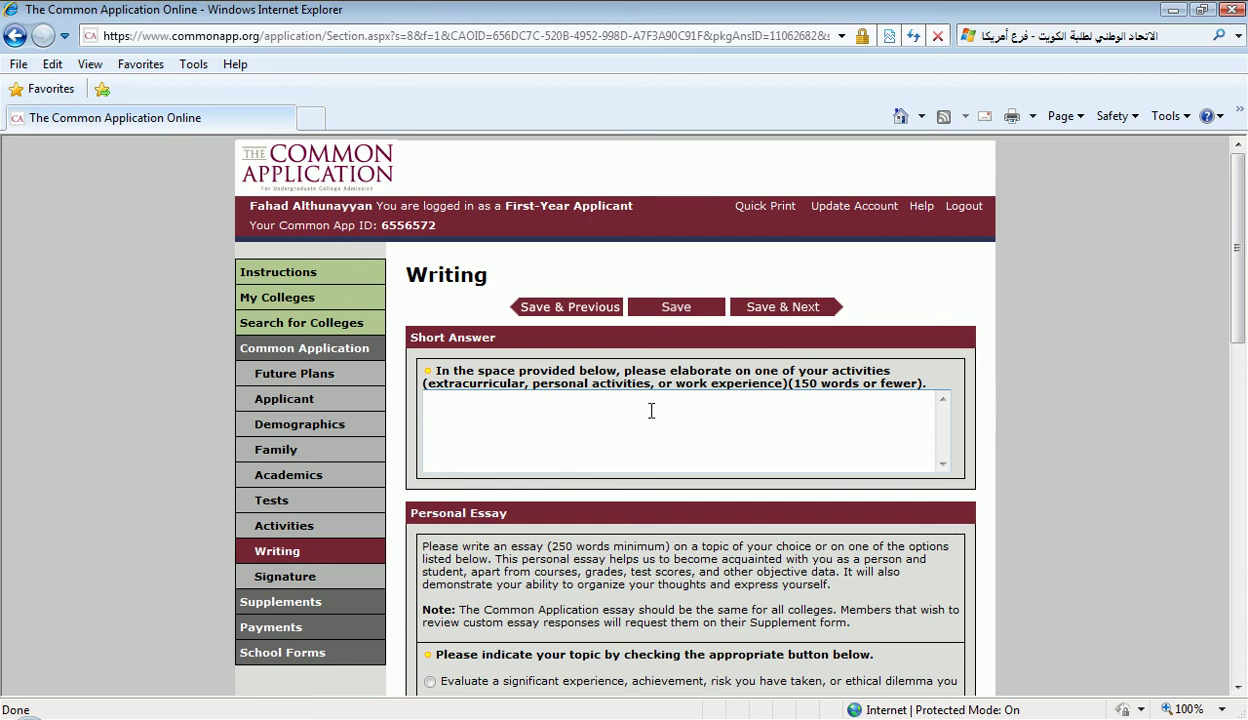
Choose "Topic of your choice" as the personal essay topic
{"action": "left_click_drag", "start_coordinate": [1240, 265], "coordinate": [1240, 364]}
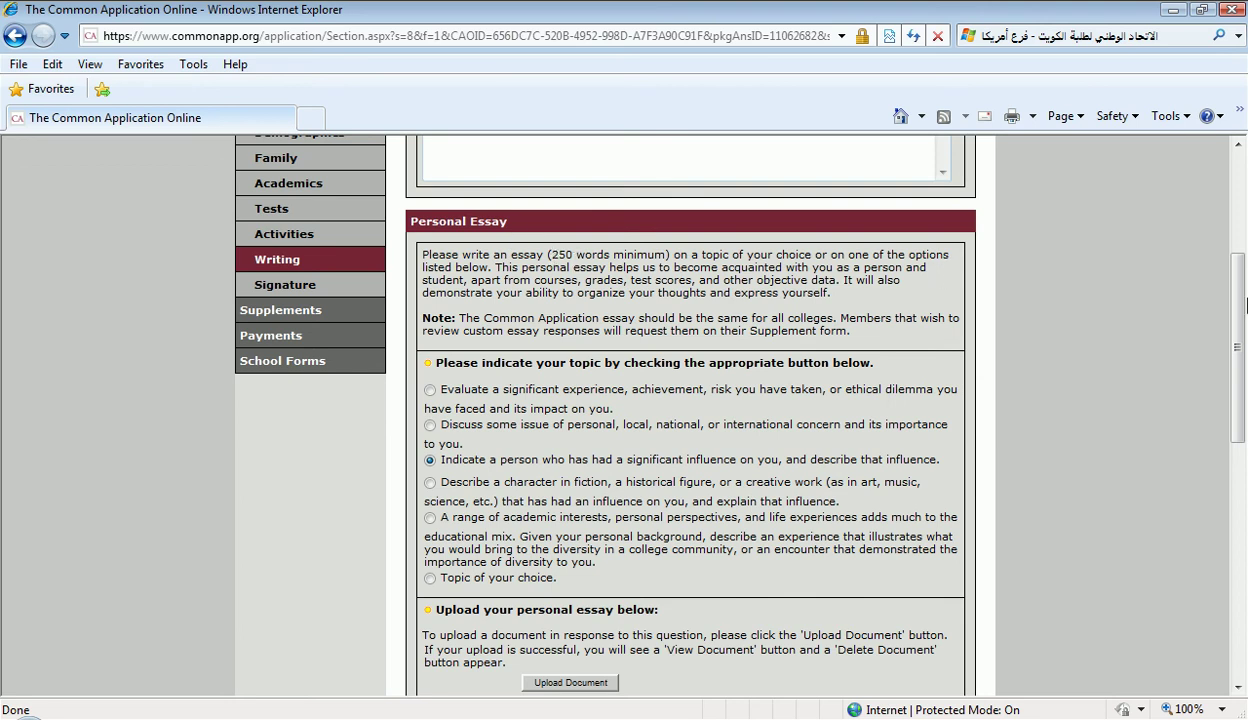
{"action": "scroll", "coordinate": [1246, 312], "scroll_direction": "down", "scroll_amount": 1}
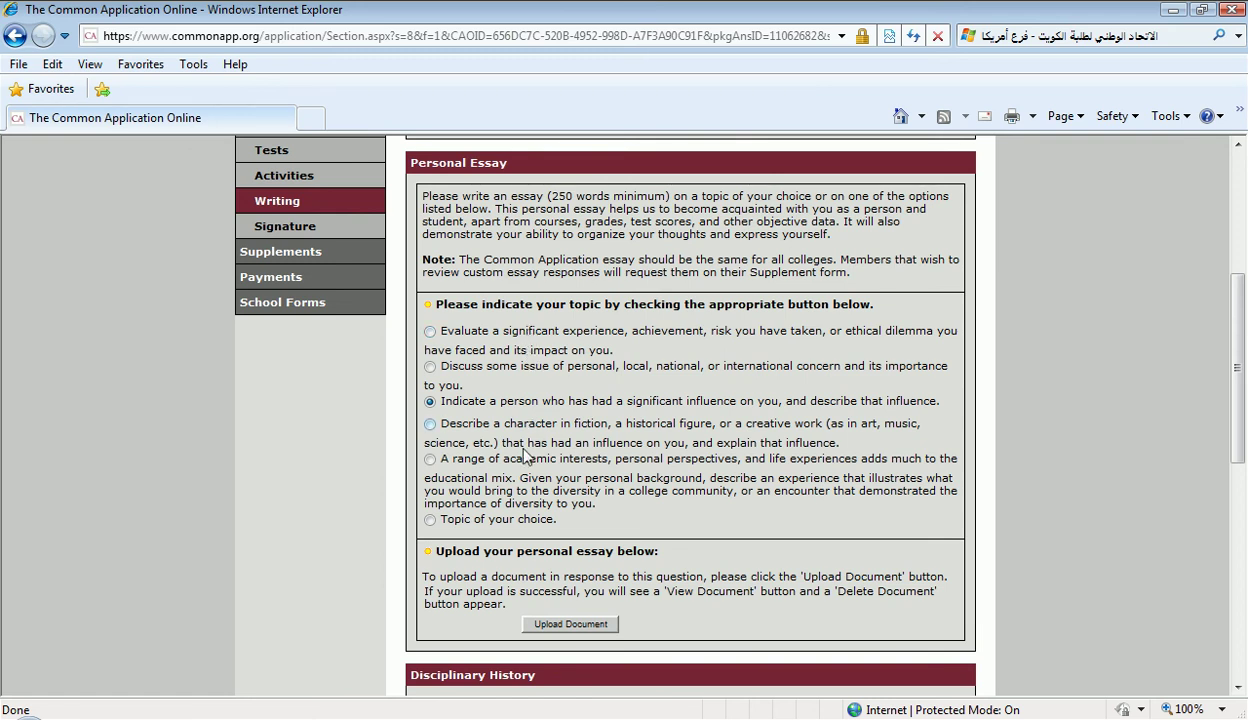
{"action": "left_click", "coordinate": [430, 519]}
{"action": "left_click_drag", "start_coordinate": [1238, 440], "coordinate": [1240, 453]}
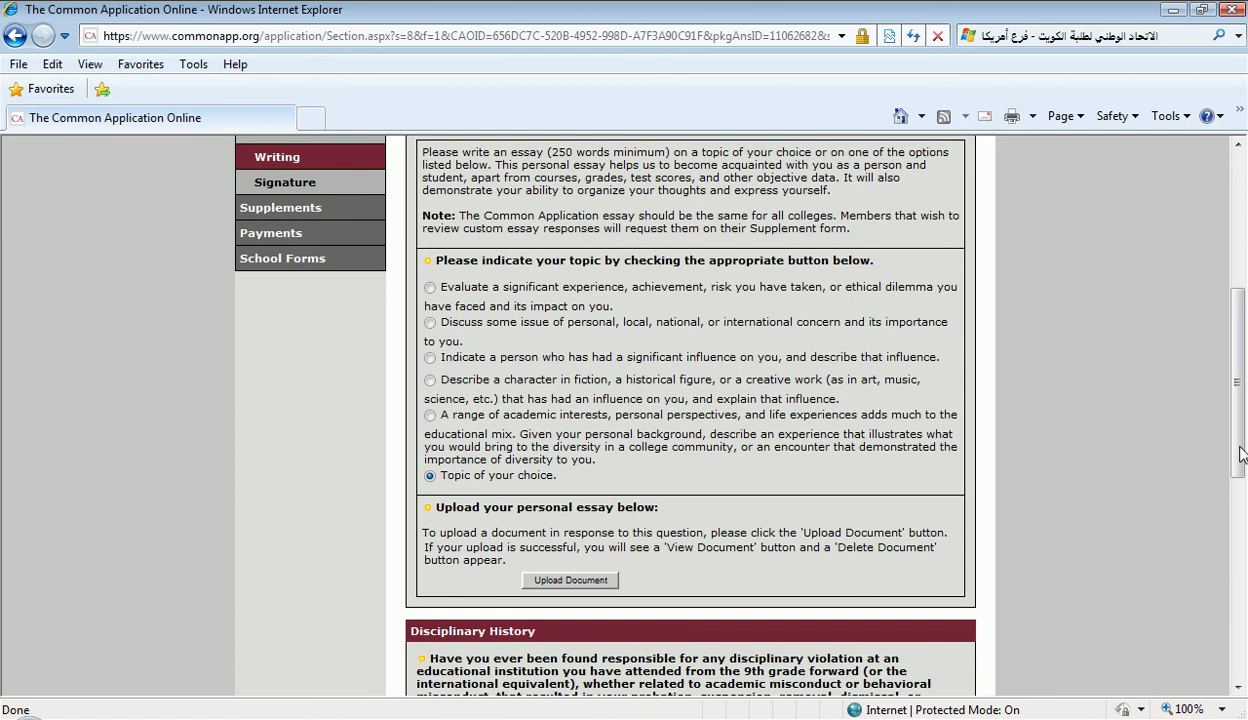
Go through the other personal essay topics and choose the one on a range of academic interests, personal perspectives and life experiences
{"action": "left_click", "coordinate": [477, 322]}
{"action": "left_click", "coordinate": [433, 358]}
{"action": "left_click", "coordinate": [431, 383]}
{"action": "left_click", "coordinate": [430, 416]}
Open the upload window for the personal essay and close it without uploading a document
{"action": "left_click_drag", "start_coordinate": [1239, 384], "coordinate": [1242, 404]}
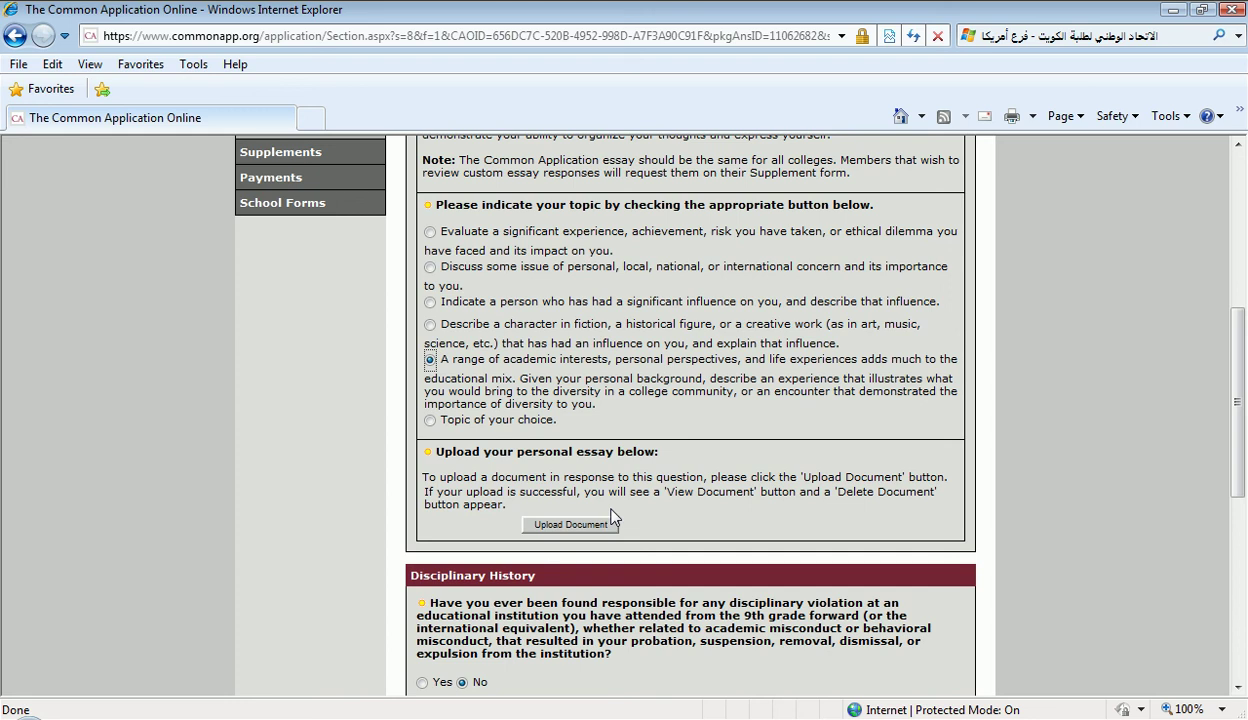
{"action": "left_click", "coordinate": [594, 526]}
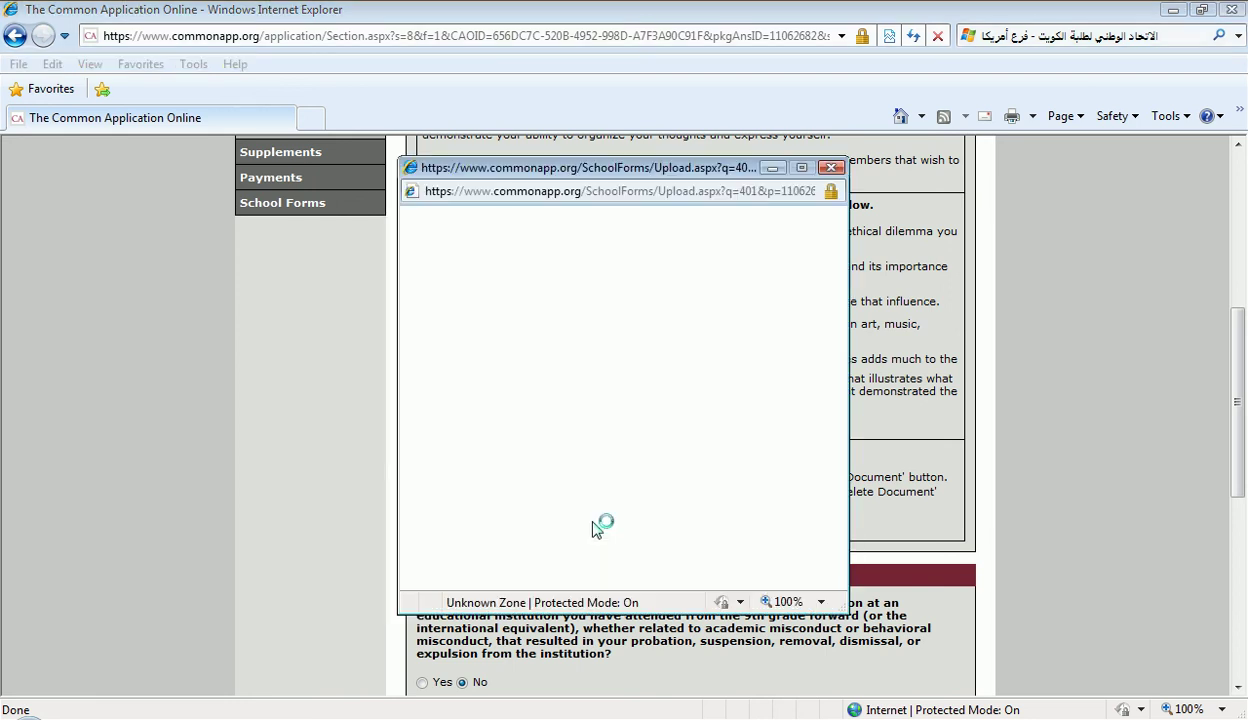
{"action": "left_click", "coordinate": [831, 167]}
Review the Disciplinary History and Additional Information parts without changes, and save the Writing section to continue to Signature
{"action": "left_click_drag", "start_coordinate": [1237, 395], "coordinate": [1238, 497]}
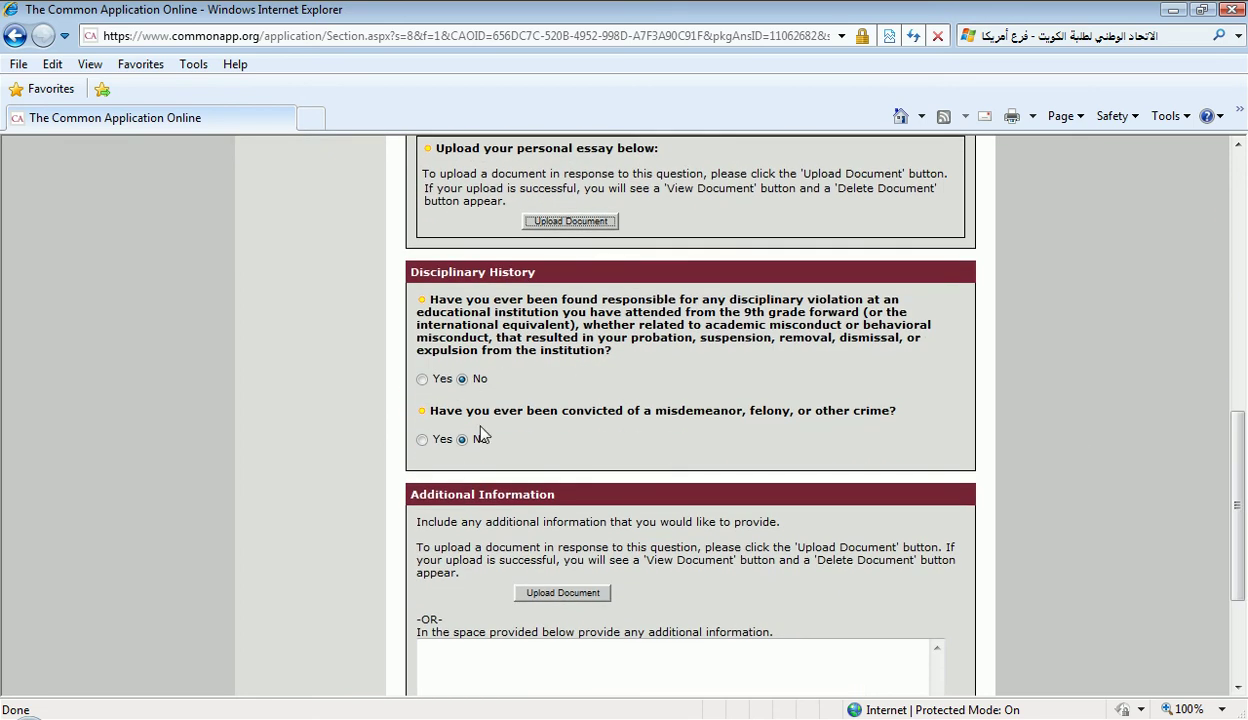
{"action": "left_click_drag", "start_coordinate": [1237, 470], "coordinate": [1235, 549]}
{"action": "left_click", "coordinate": [680, 546]}
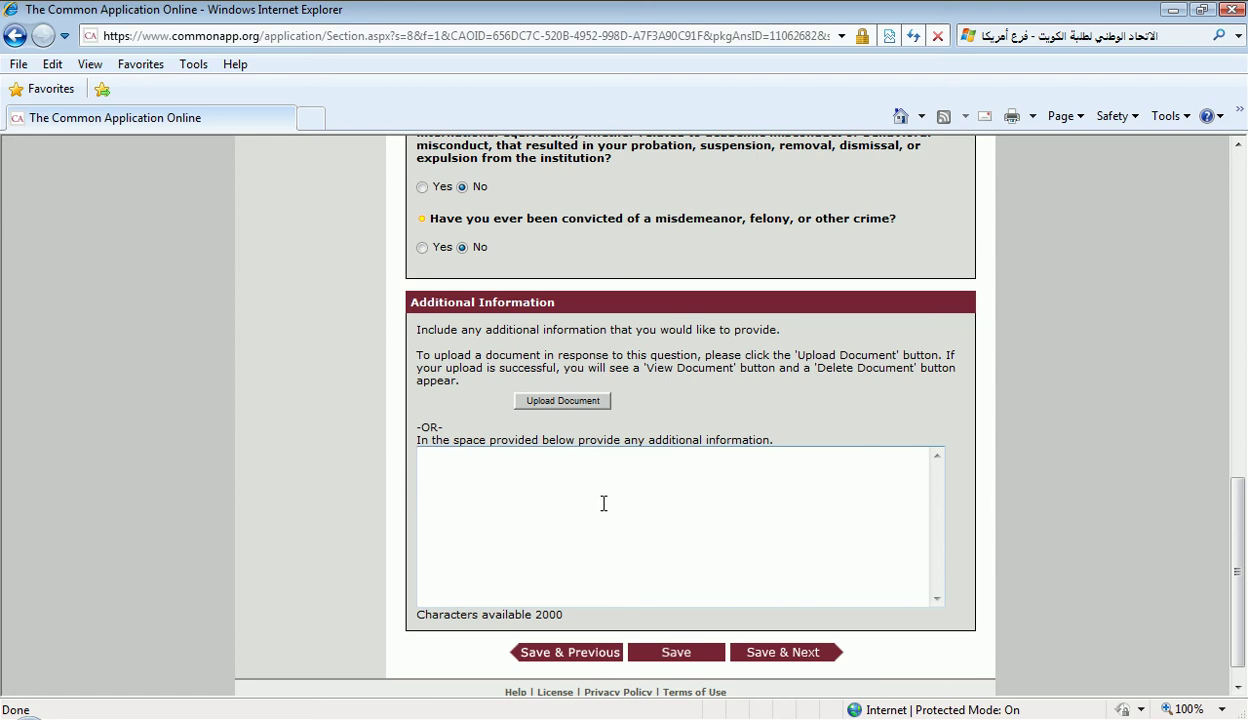
{"action": "left_click", "coordinate": [799, 663]}
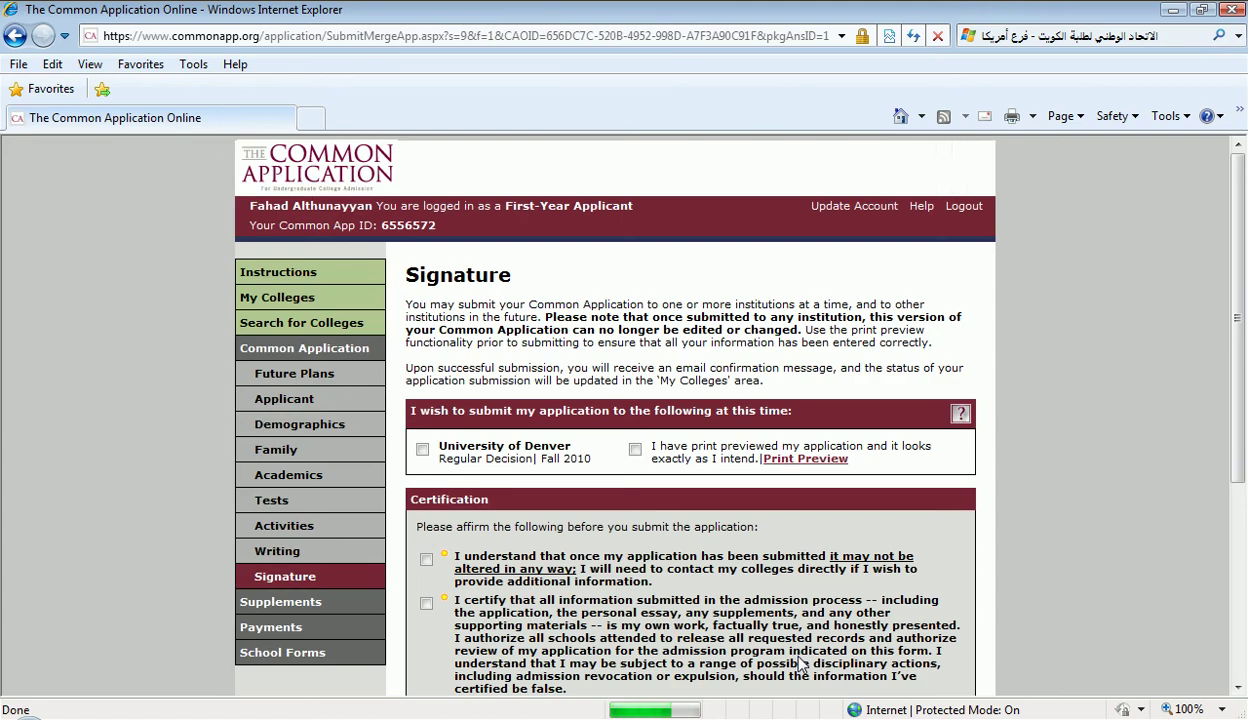
Select University of Denver for submission and confirm that the application has been print previewed
{"action": "scroll", "coordinate": [470, 418], "scroll_direction": "down", "scroll_amount": 1}
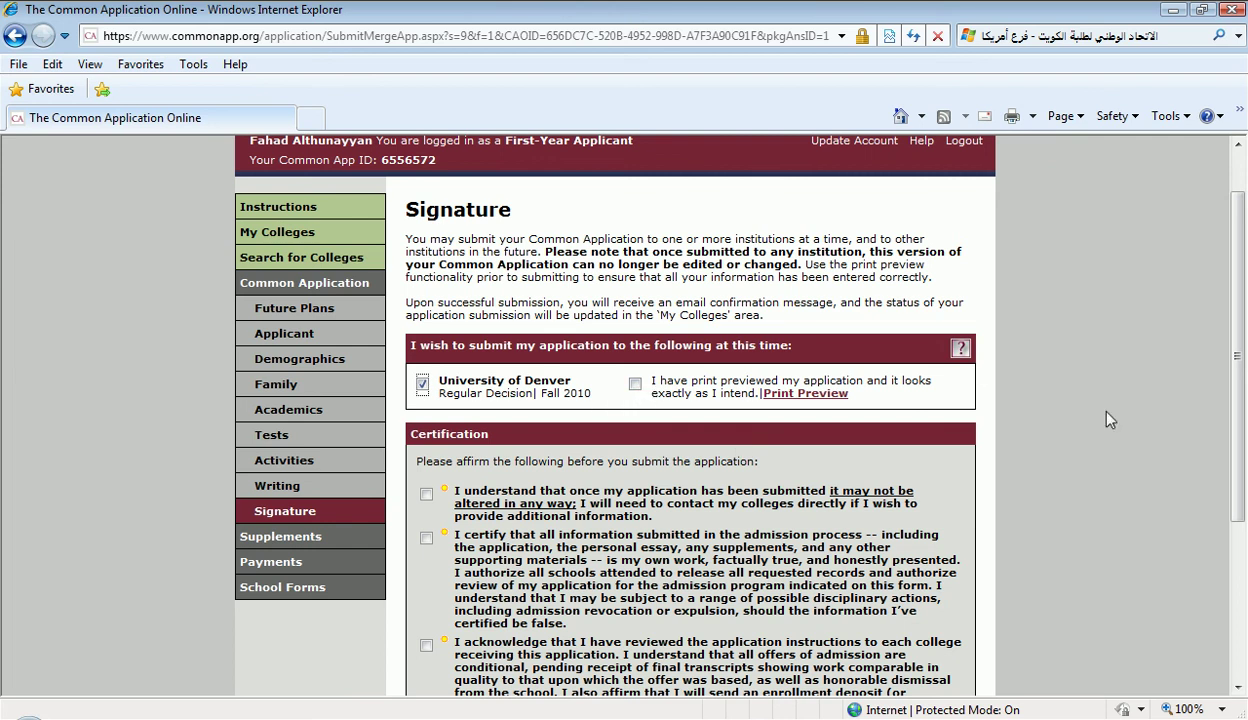
{"action": "left_click", "coordinate": [634, 386]}
Affirm all three certification statements in the Signature section
{"action": "left_click_drag", "start_coordinate": [1240, 336], "coordinate": [1238, 434]}
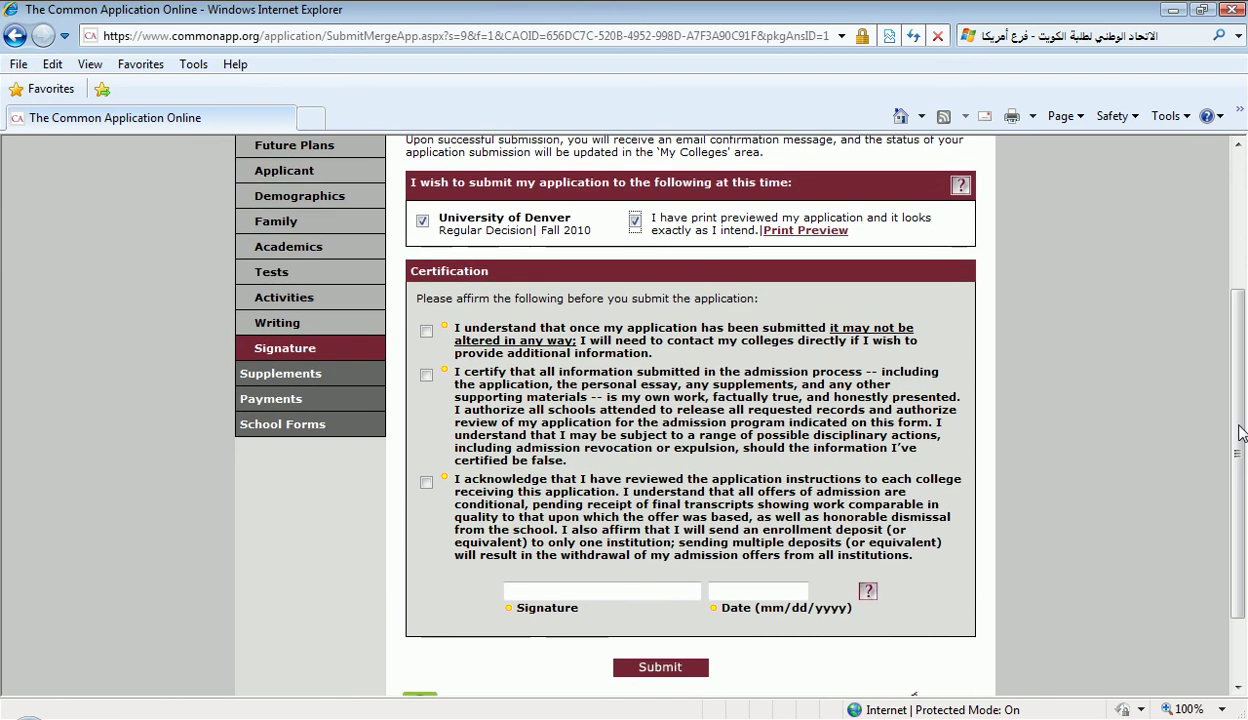
{"action": "left_click", "coordinate": [426, 332]}
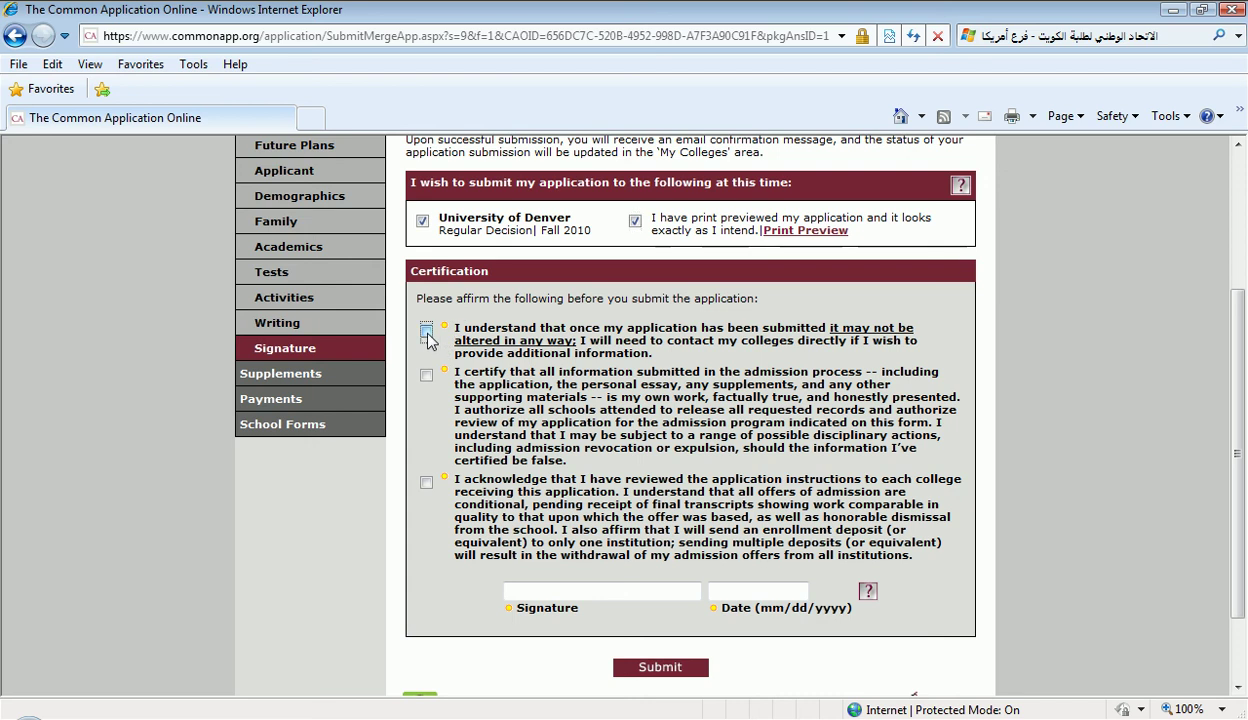
{"action": "left_click", "coordinate": [426, 375]}
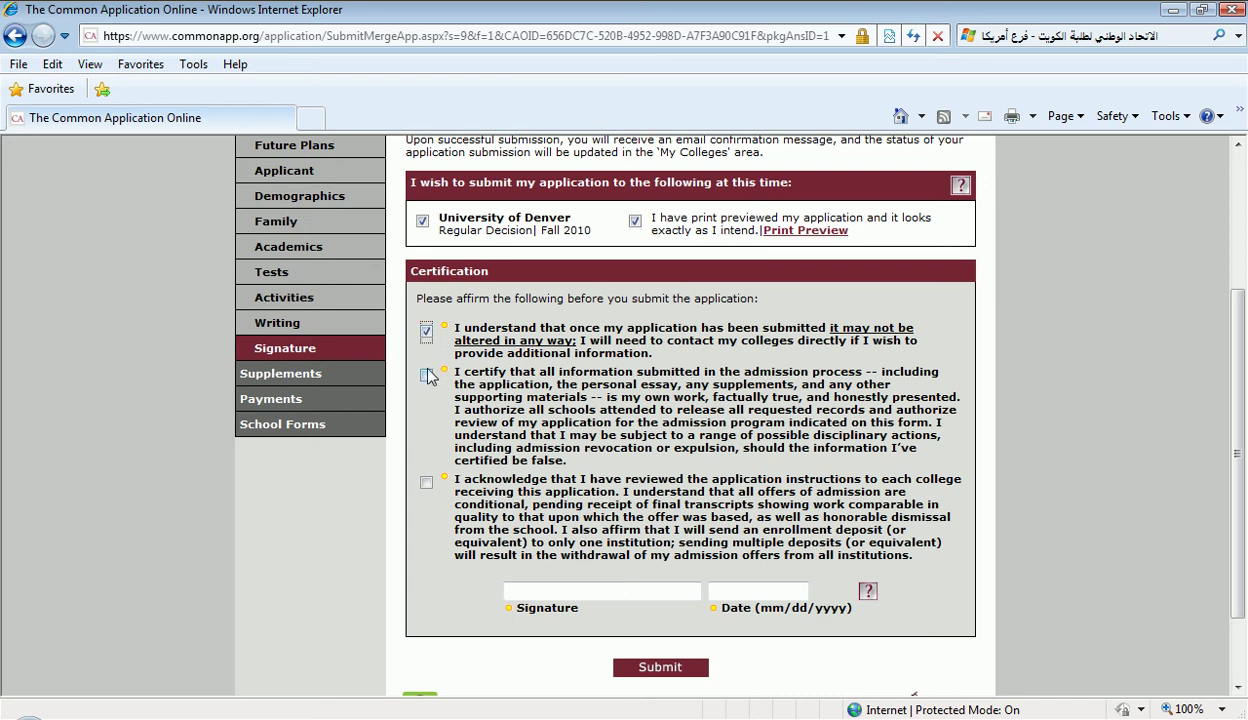
{"action": "left_click", "coordinate": [426, 482]}
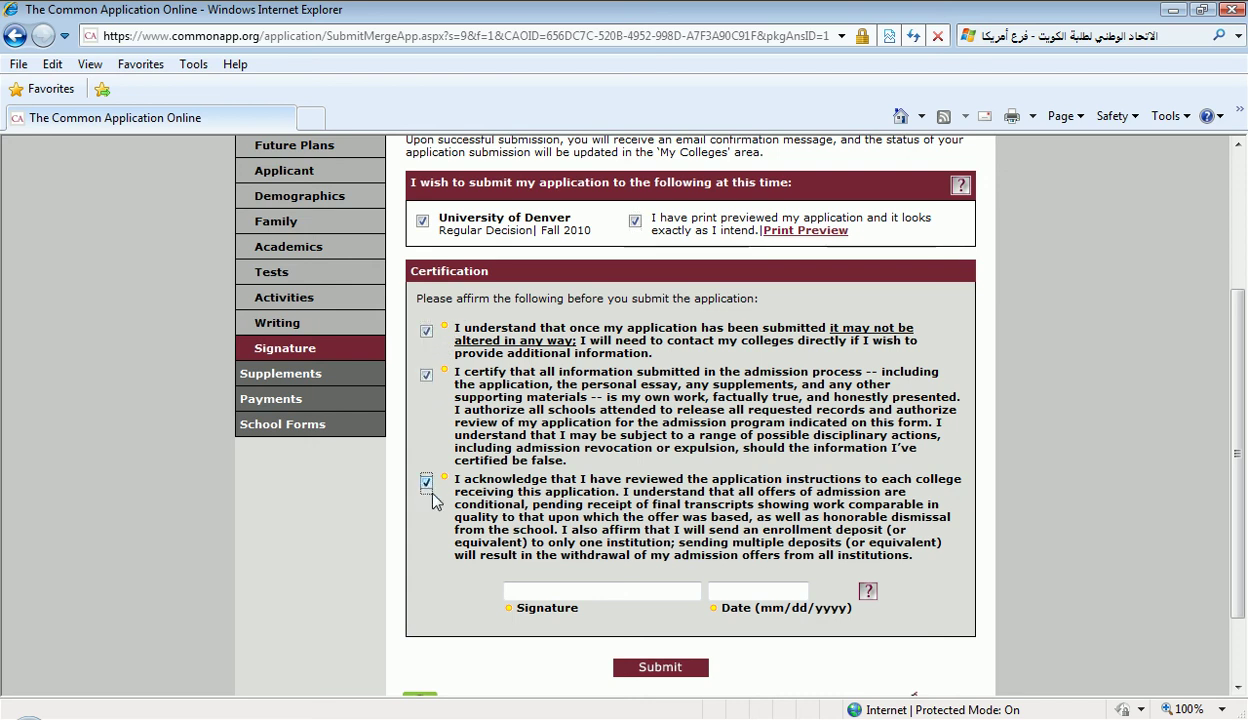
Look over the signature and date fields and the submission area without signing or submitting
{"action": "left_click", "coordinate": [588, 590]}
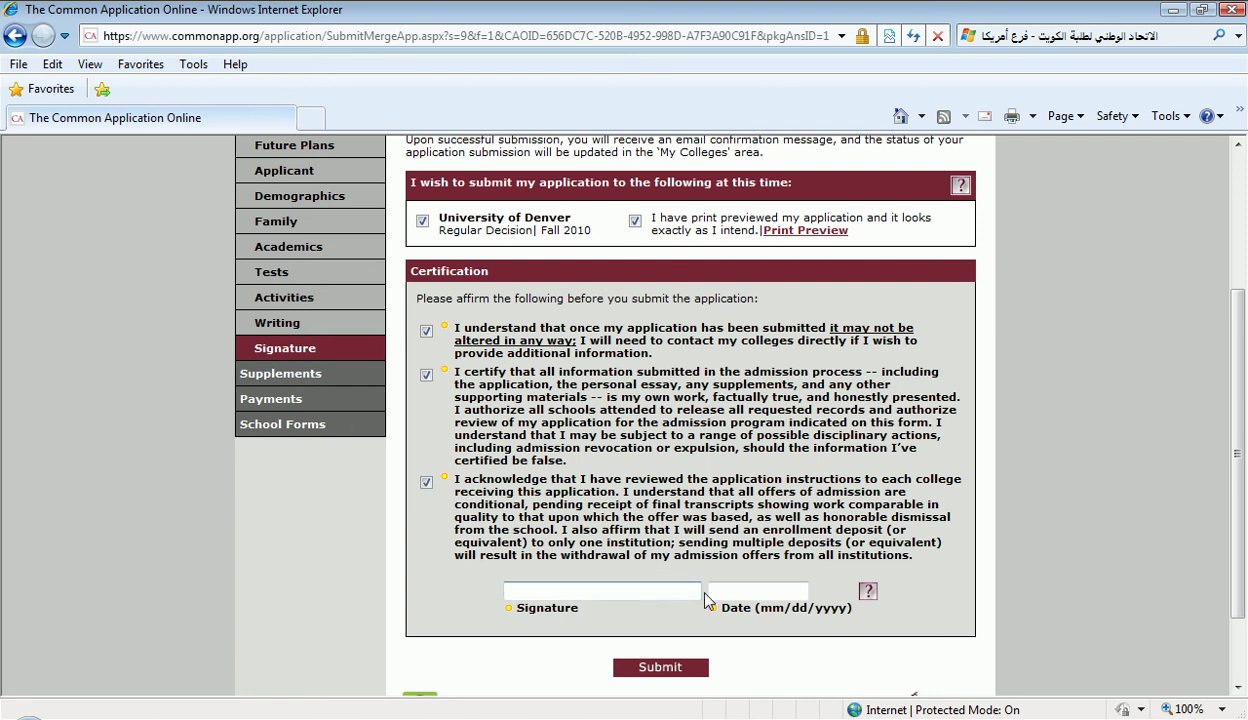
{"action": "left_click", "coordinate": [740, 594]}
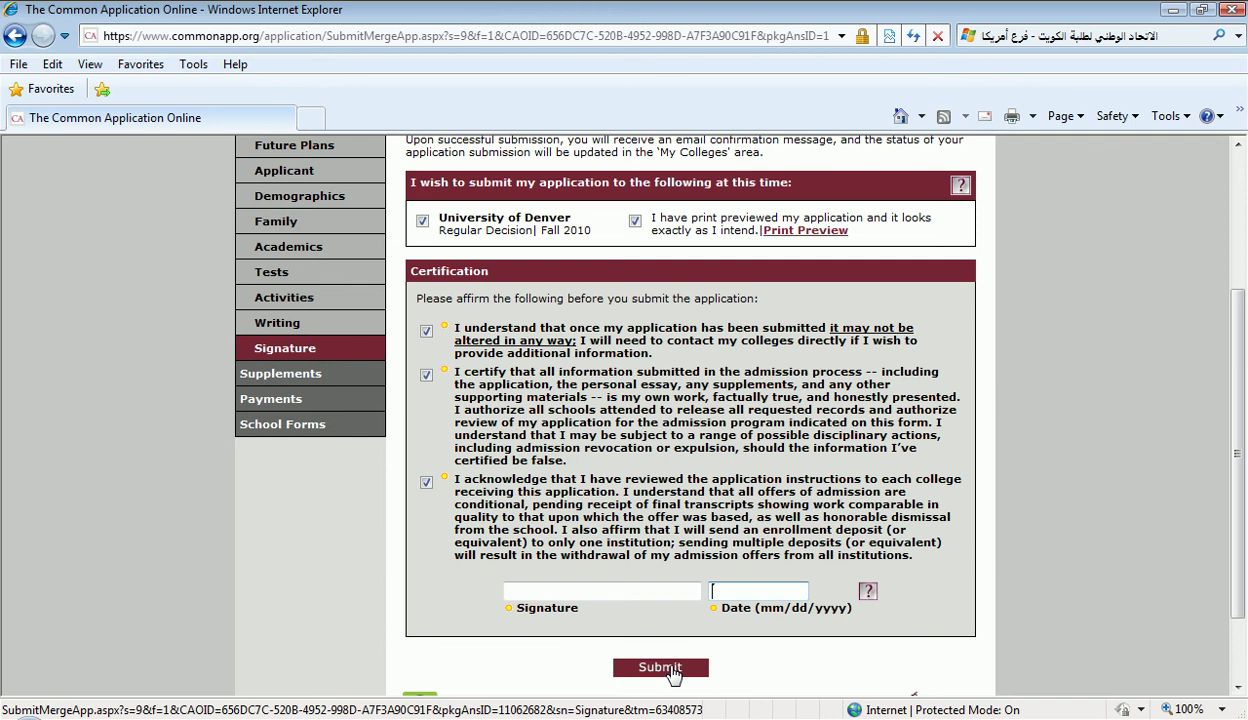
{"action": "mouse_move", "coordinate": [1240, 468]}
{"action": "left_mouse_down"}
{"action": "mouse_move", "coordinate": [1240, 360]}
{"action": "mouse_move", "coordinate": [1240, 528]}
{"action": "mouse_move", "coordinate": [1240, 460]}
{"action": "mouse_move", "coordinate": [1240, 492]}
{"action": "left_mouse_up"}
{"action": "left_click", "coordinate": [718, 550]}
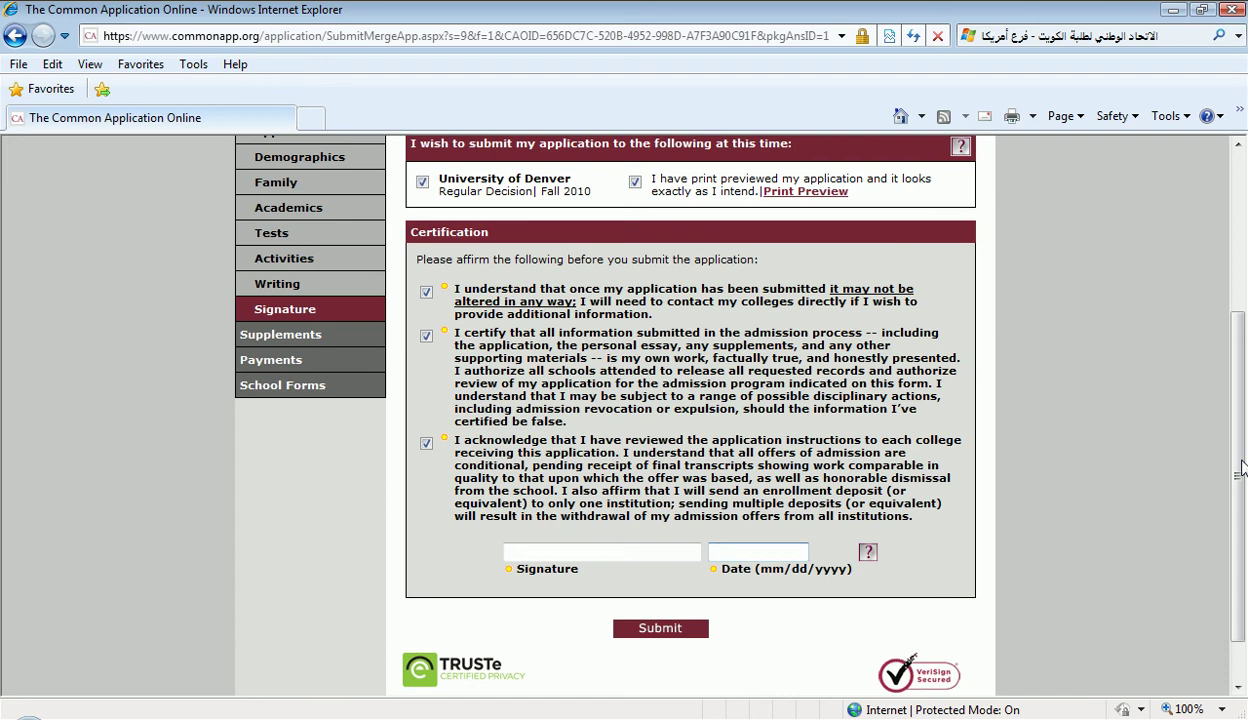
{"action": "left_click_drag", "start_coordinate": [1240, 470], "coordinate": [1240, 463]}
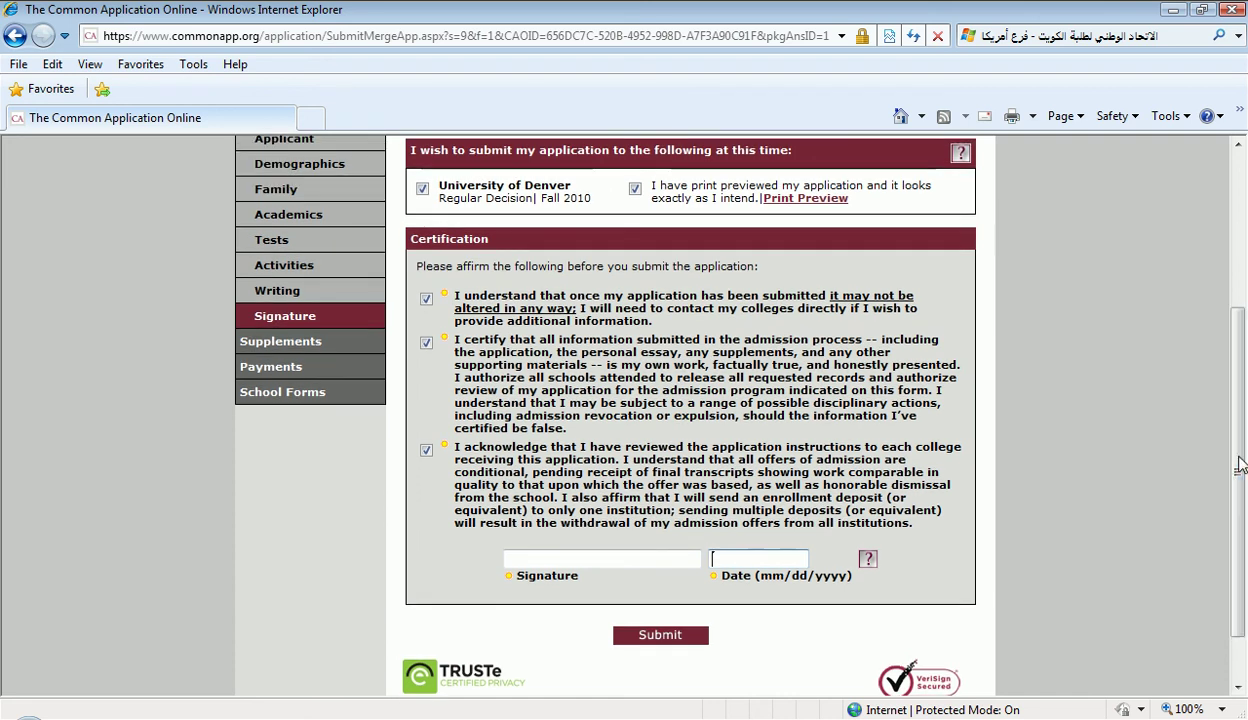
View the supplement requirements and then the application fee and payment options for University of Denver
{"action": "left_click", "coordinate": [334, 343]}
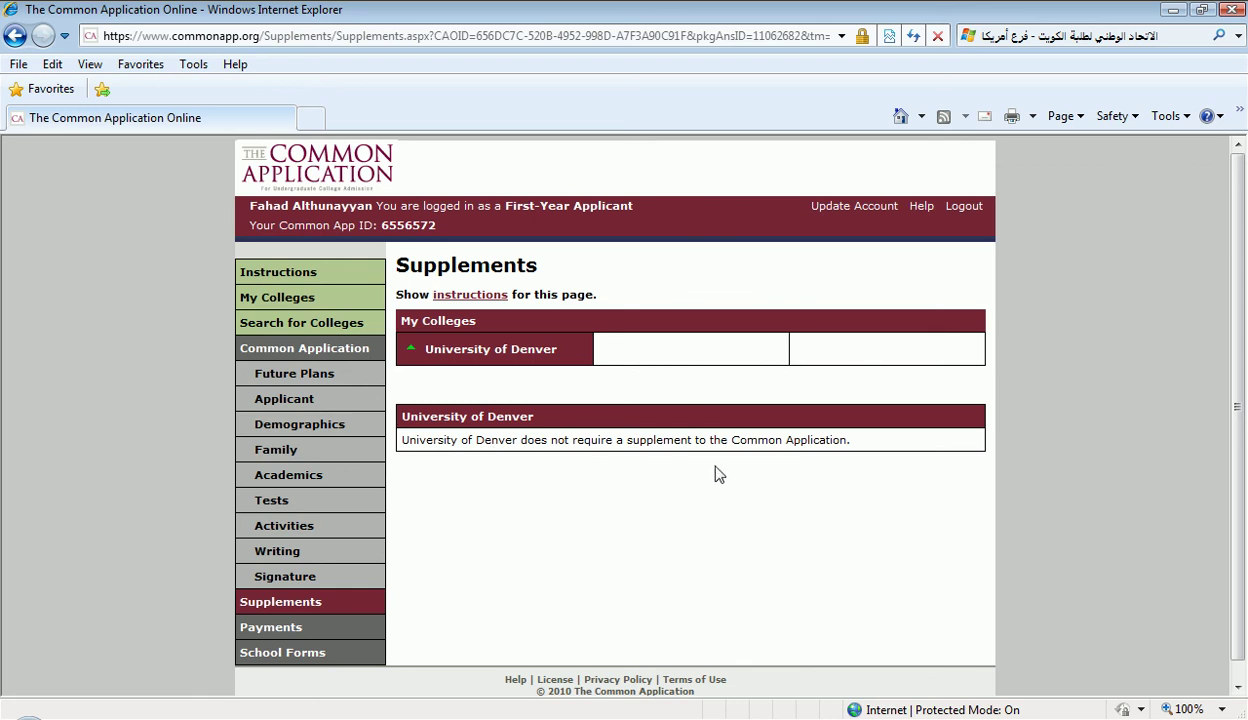
{"action": "left_click", "coordinate": [299, 628]}
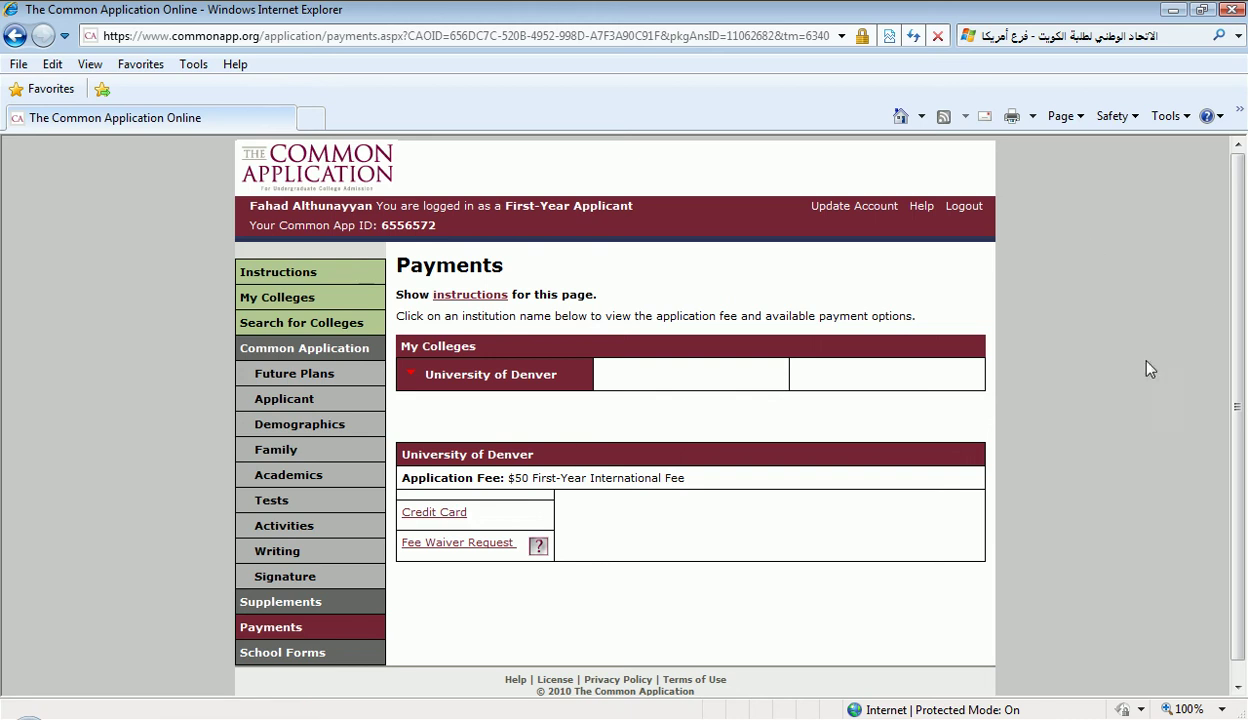
{"action": "scroll", "coordinate": [1150, 380], "scroll_direction": "down", "scroll_amount": 1}
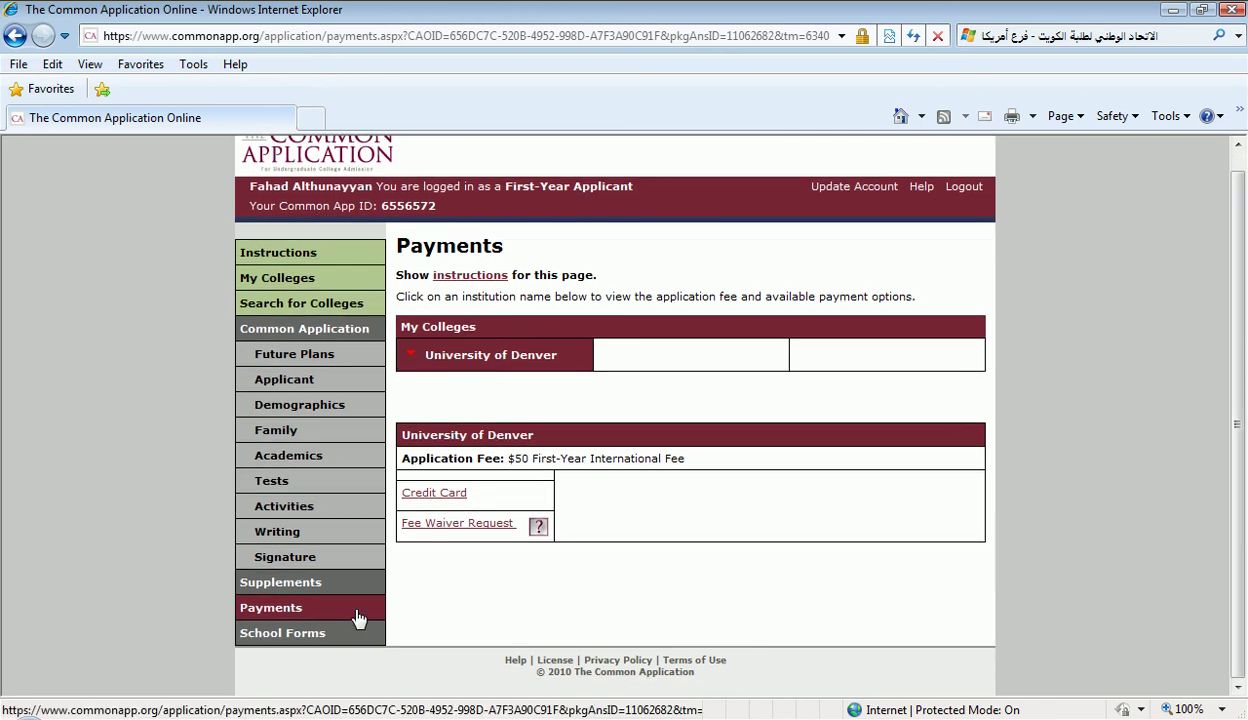
View the School Forms page for recommenders, and check University of Denver's application status and symbol legend under My Colleges
{"action": "left_click", "coordinate": [326, 634]}
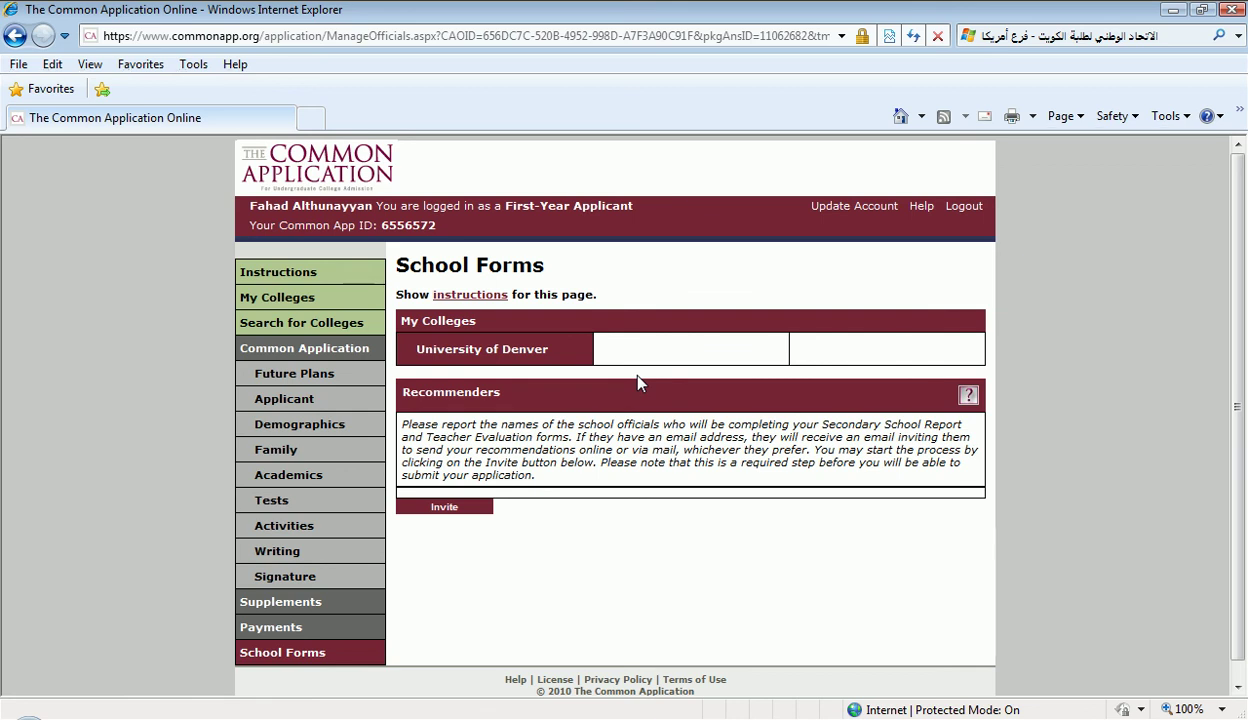
{"action": "left_click", "coordinate": [308, 300]}
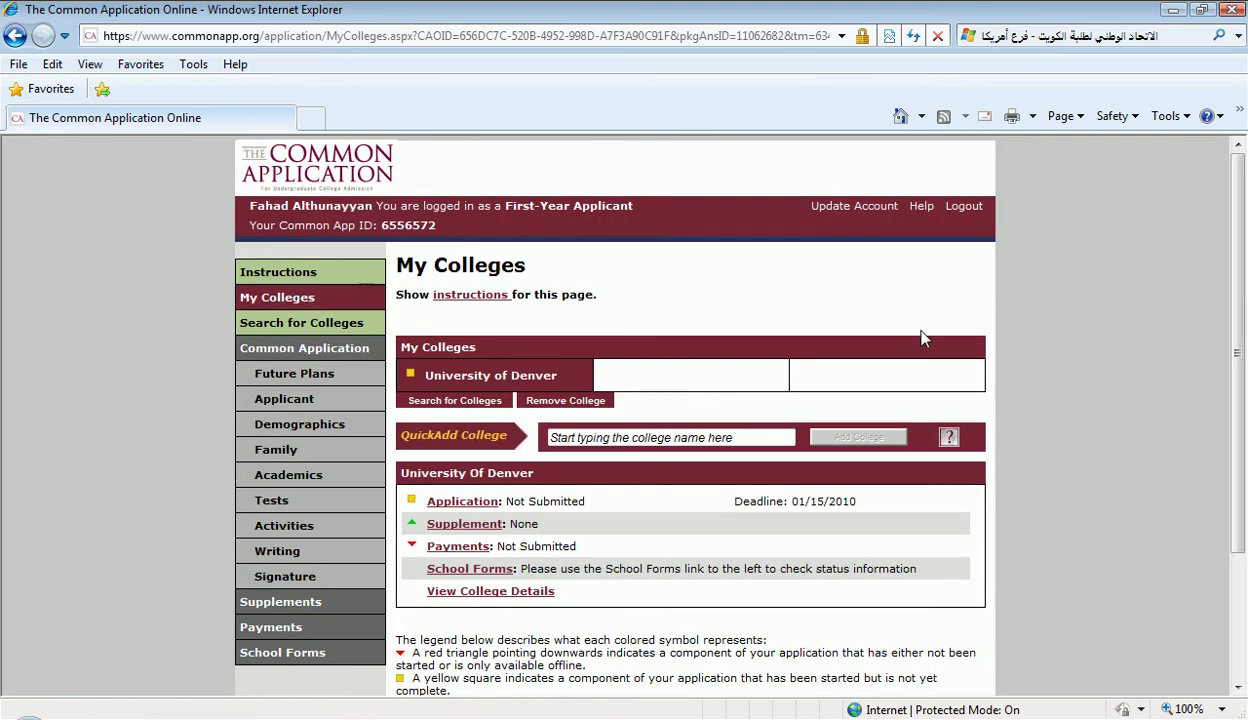
{"action": "scroll", "coordinate": [1225, 300], "scroll_direction": "down", "scroll_amount": 2}
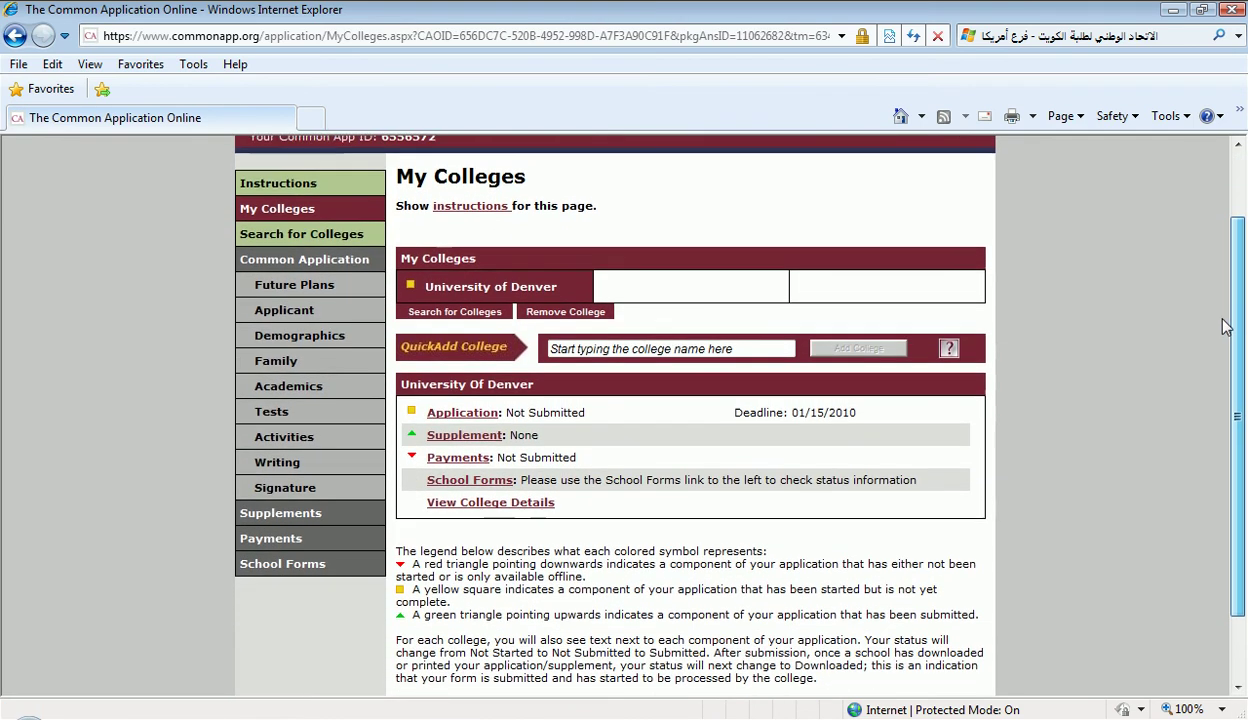